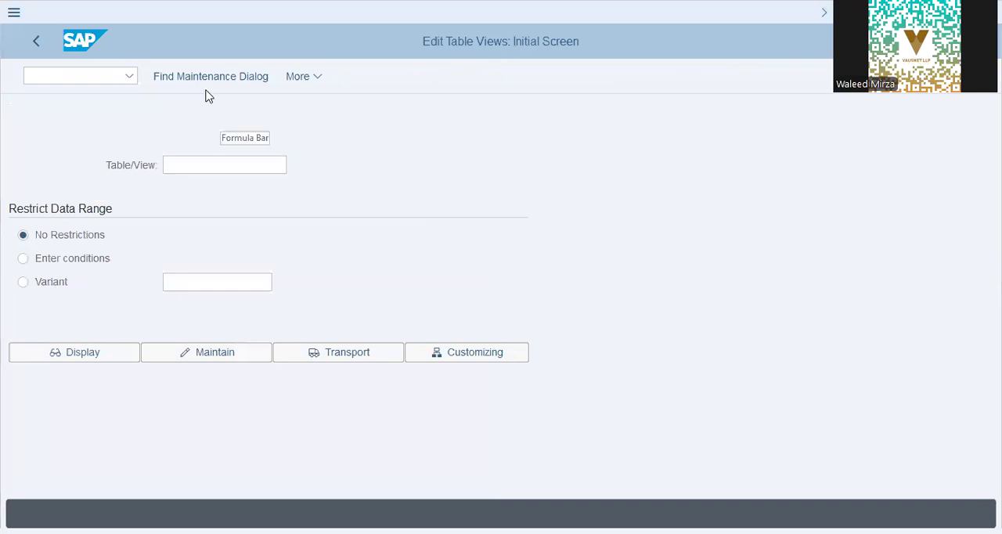
Step: Enter T582A as the table and find the customizing objects that contain it
text(T582A)
click(441, 350)
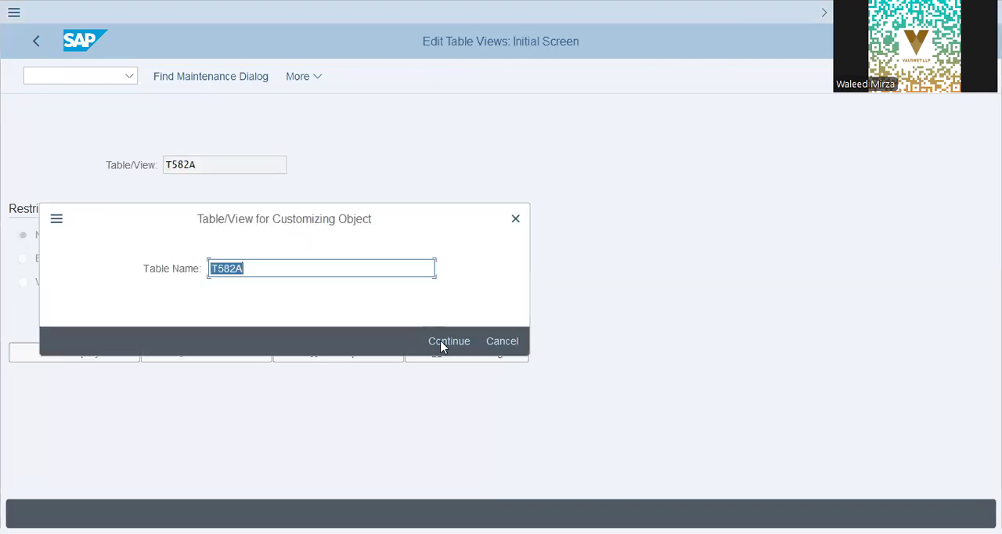
click(443, 341)
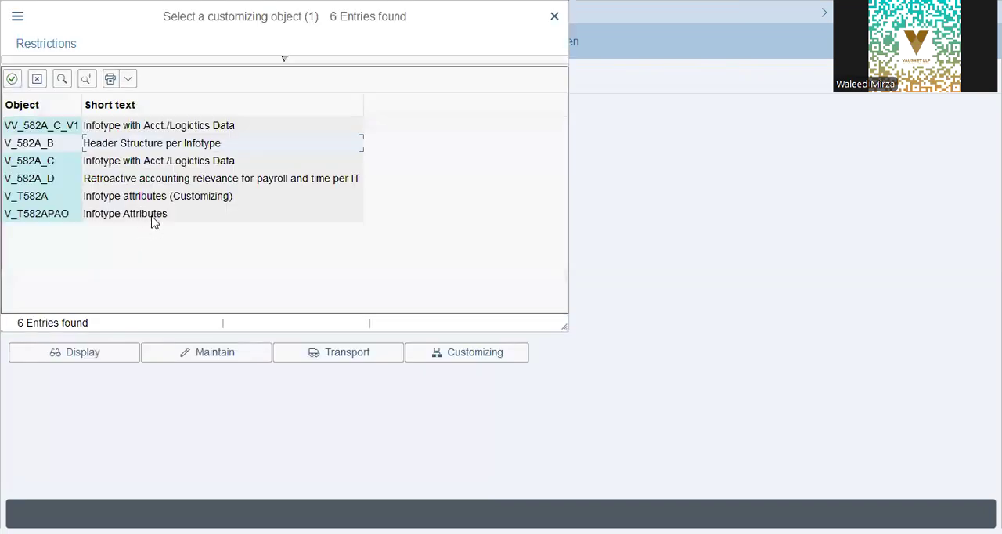
Step: Choose the V_T582APAO Infotype Attributes customizing object and open it for maintenance
click(154, 219)
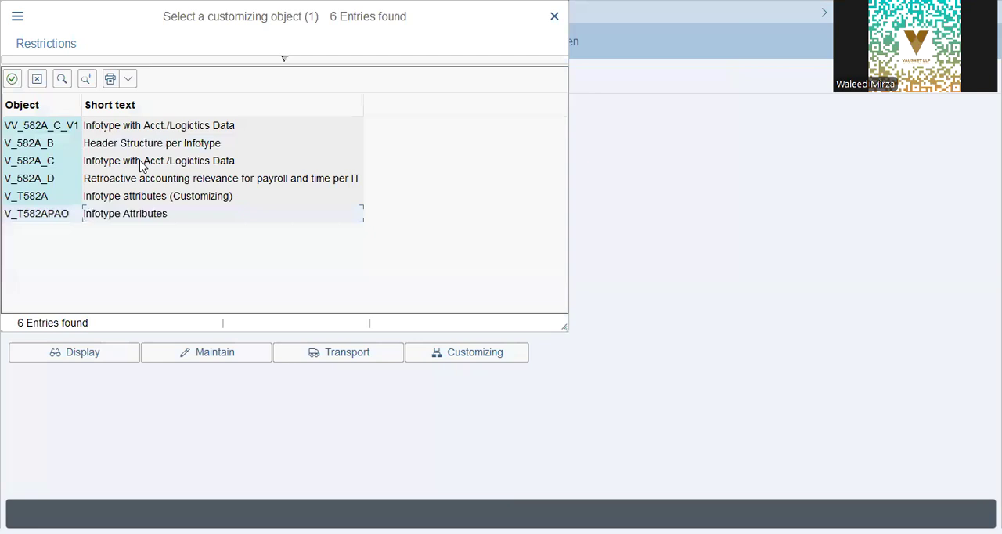
click(138, 198)
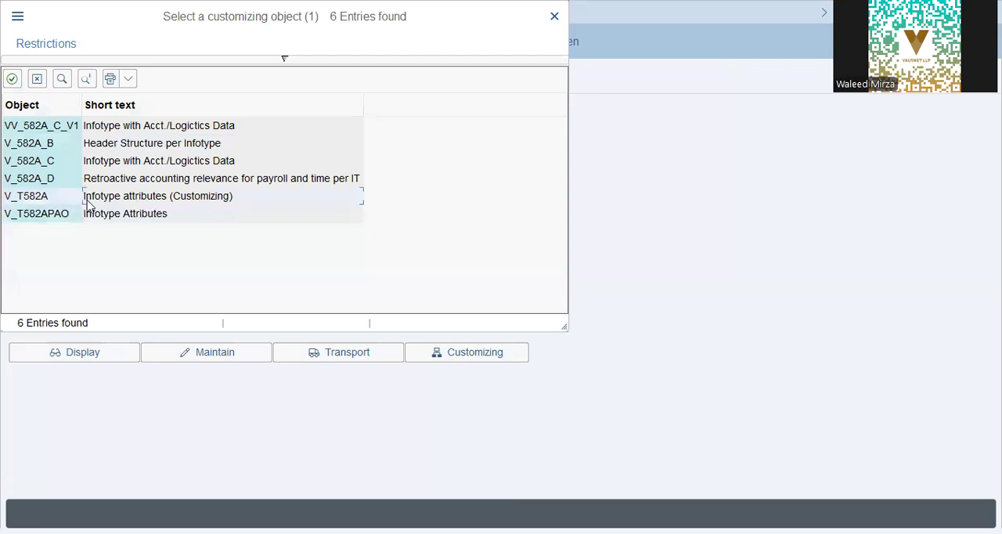
click(106, 219)
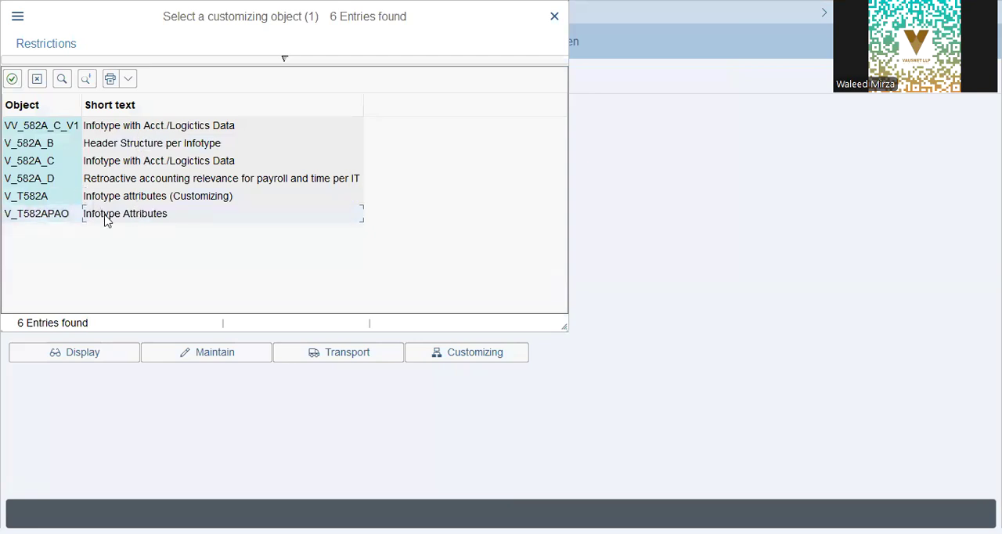
double_click(107, 221)
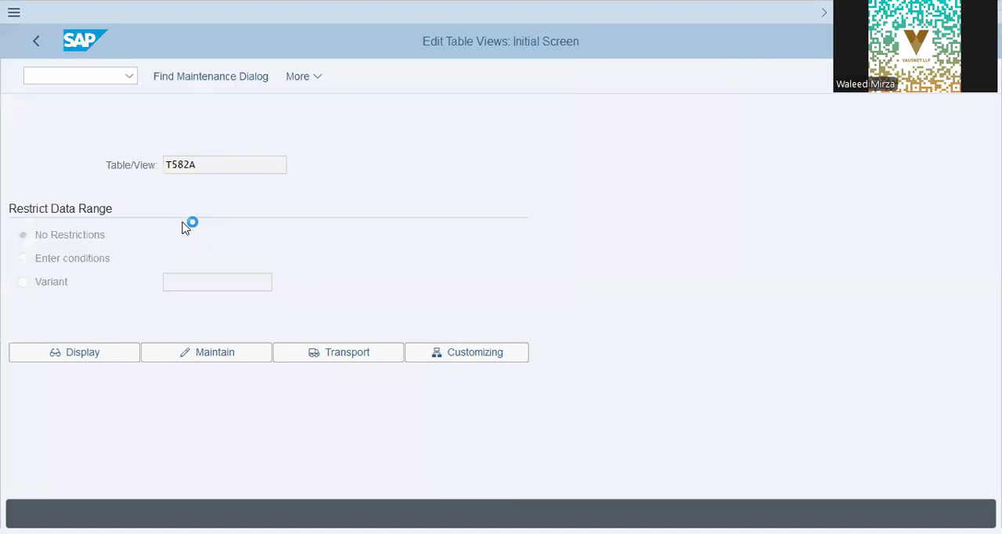
click(226, 354)
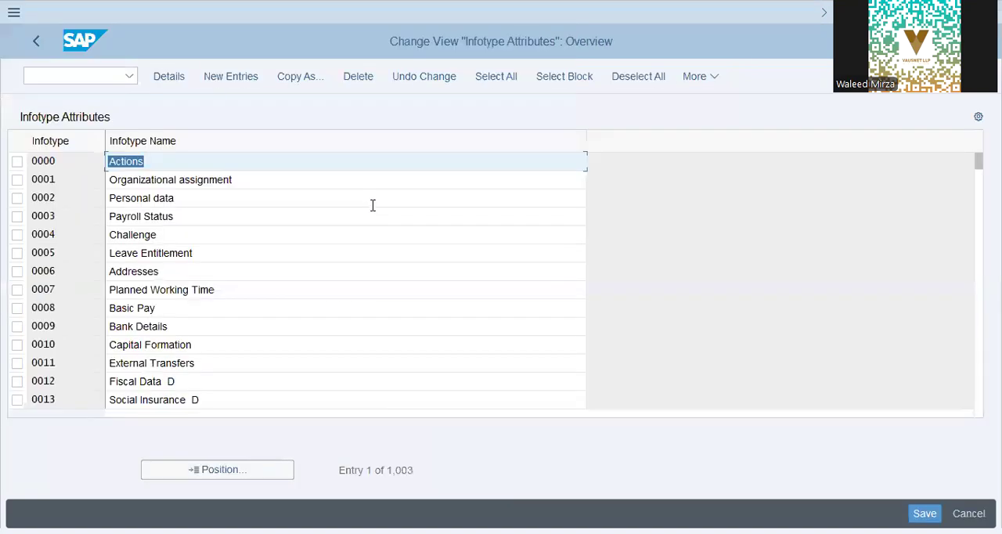
click(155, 217)
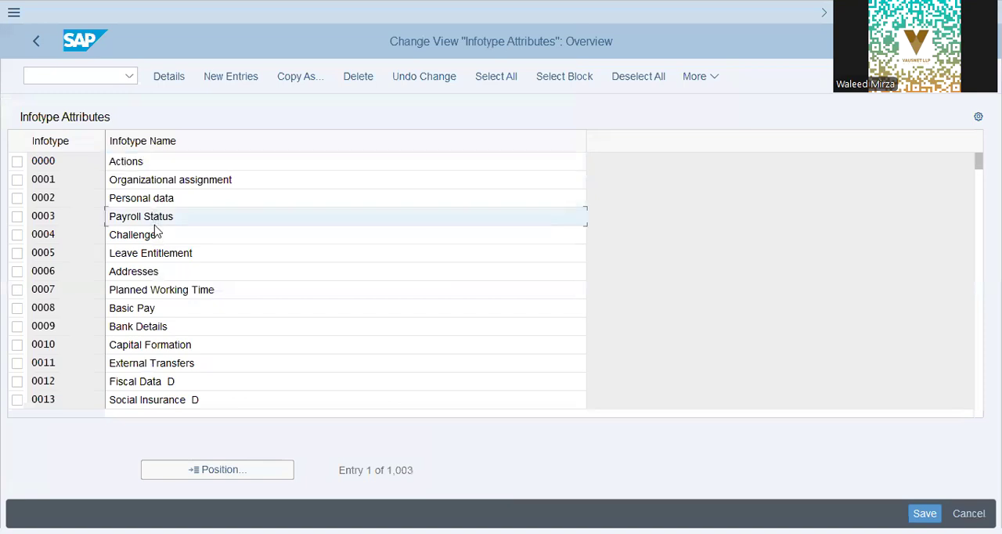
click(97, 344)
click(200, 272)
click(208, 326)
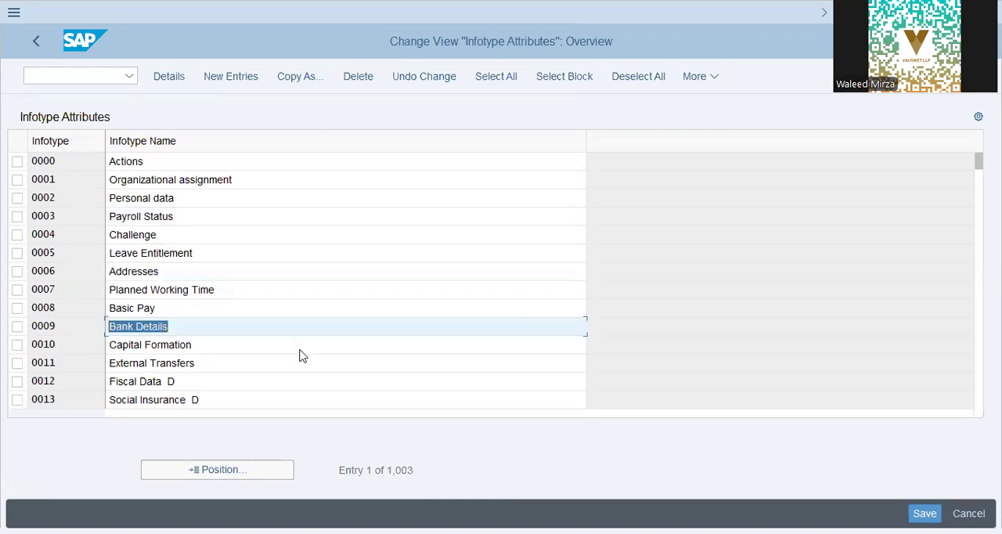
click(255, 383)
Step: Open the detailed attributes of infotype 0014 Recurring Payments/Deductions
key(Down)
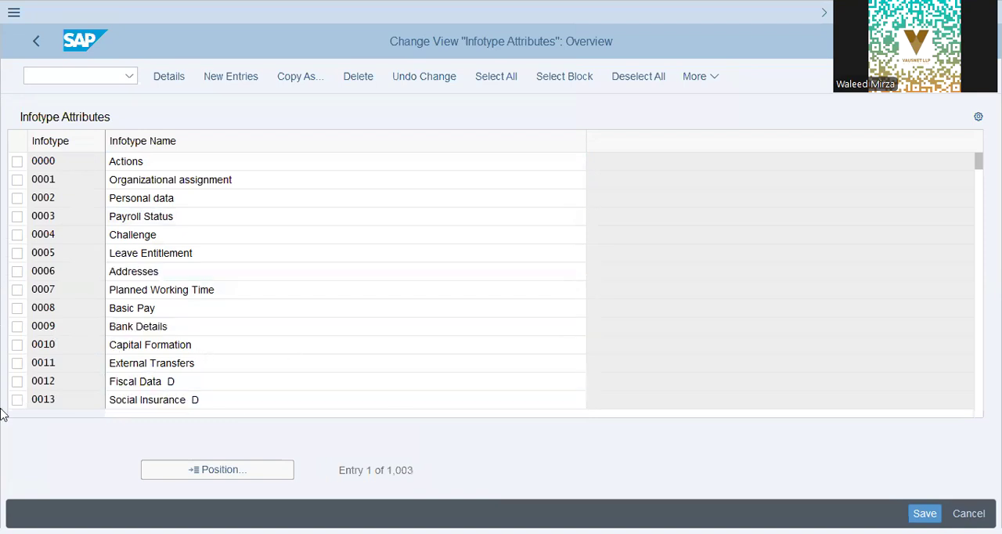
key(Page_Down)
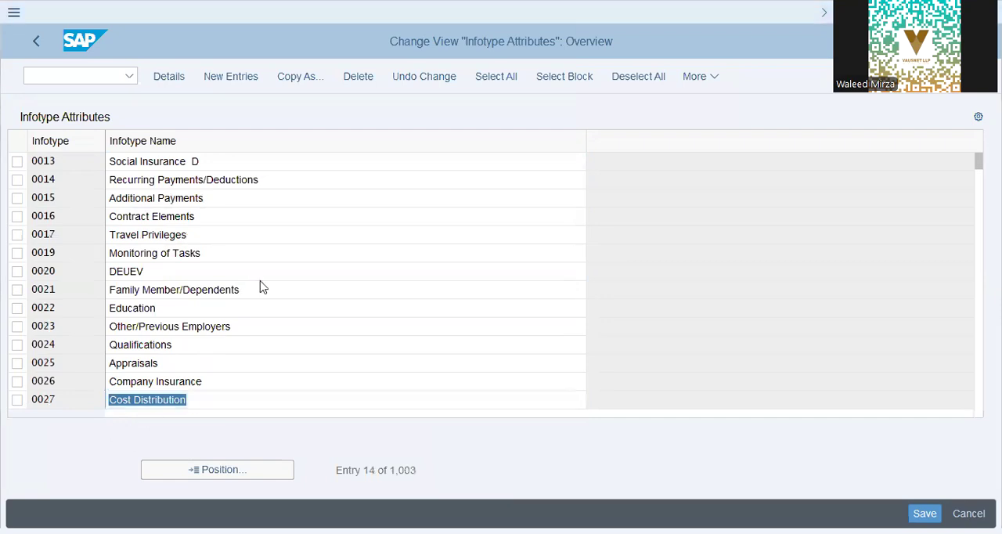
drag(270, 184, 61, 174)
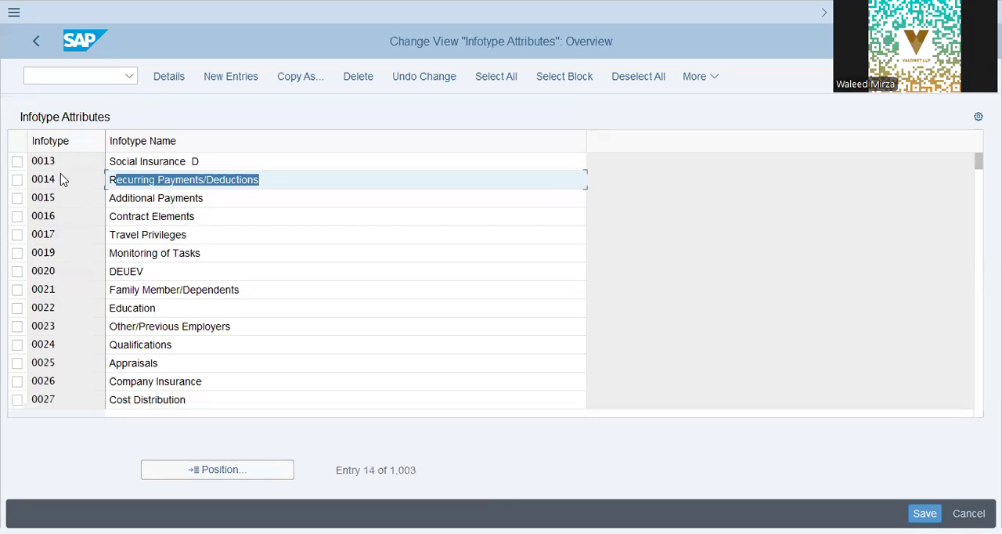
click(425, 239)
double_click(426, 246)
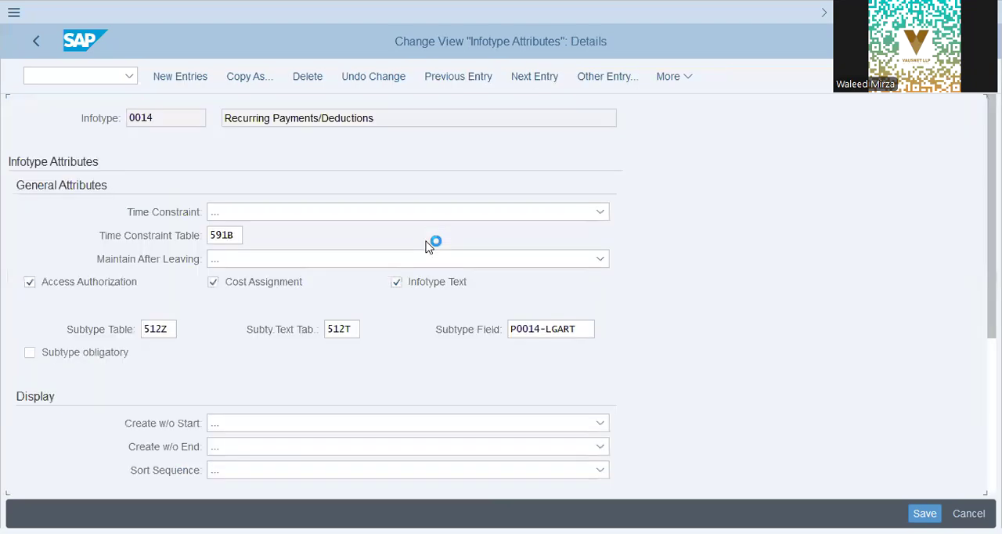
Step: Review the general attributes of infotype 0014 and view the available Create w/o Start options without changing the selection
click(266, 210)
click(397, 117)
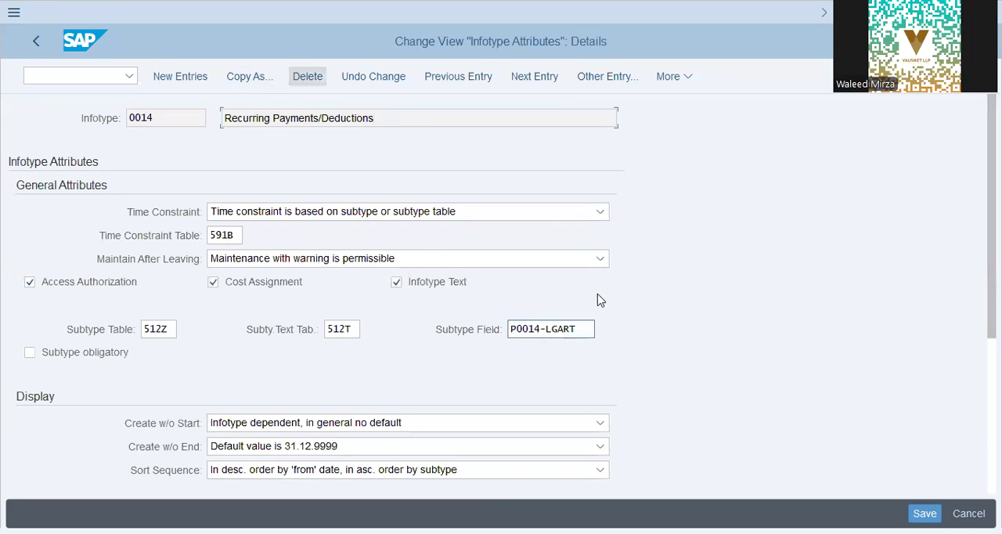
scroll(616, 301, down, 2)
scroll(616, 301, down, 1)
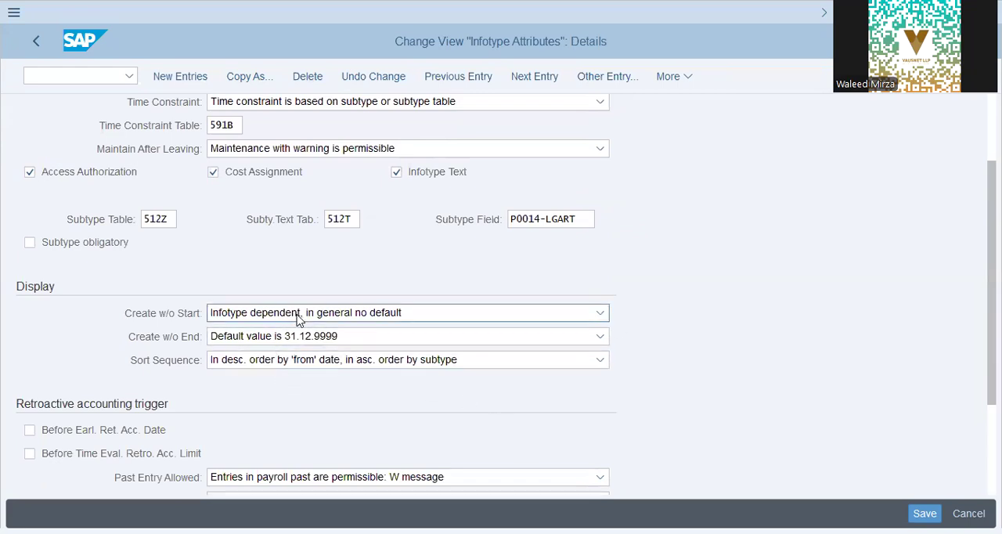
scroll(298, 320, down, 1)
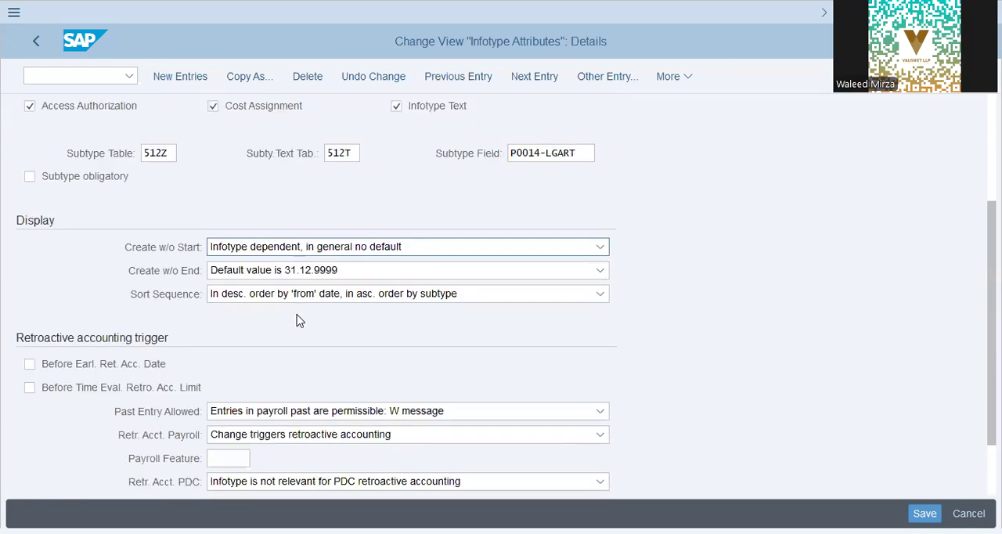
click(323, 248)
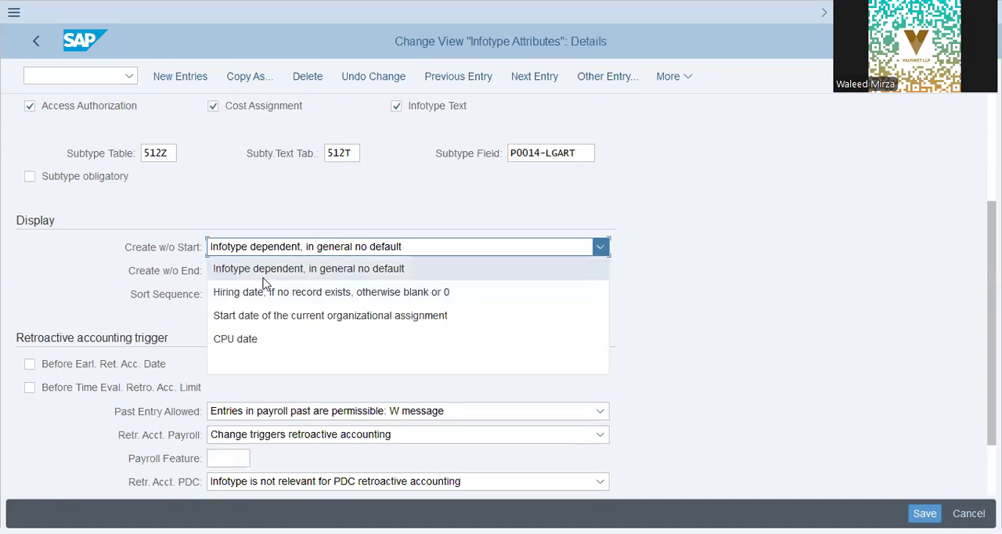
click(124, 233)
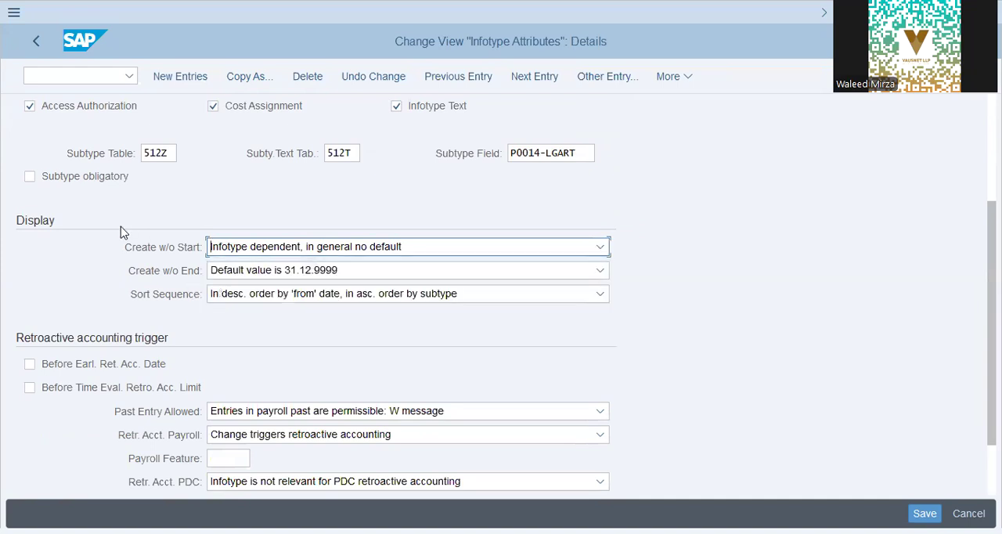
Step: Go over the infotype 0014 attributes again and re-examine the choices for Create w/o Start
scroll(234, 219, up, 3)
scroll(317, 235, up, 1)
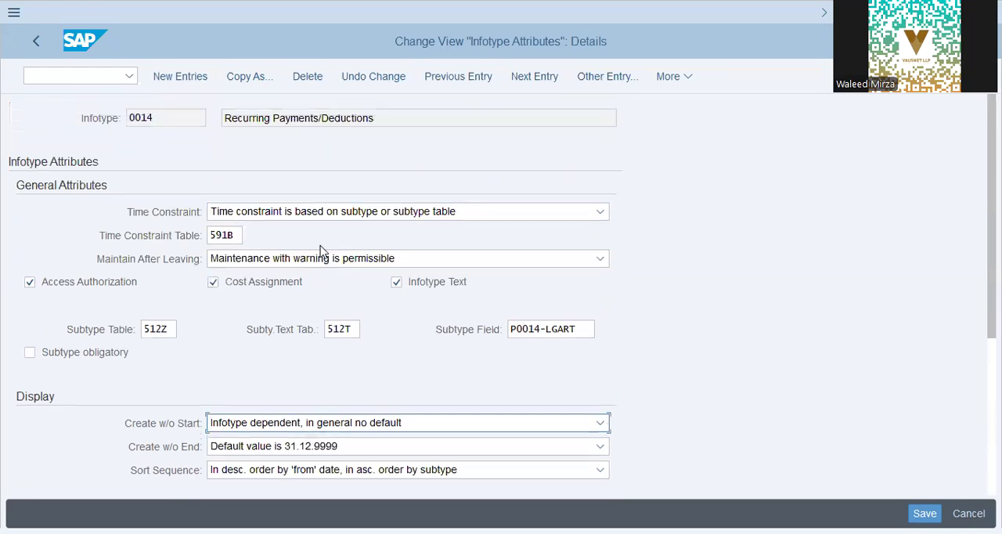
click(79, 114)
scroll(155, 319, down, 1)
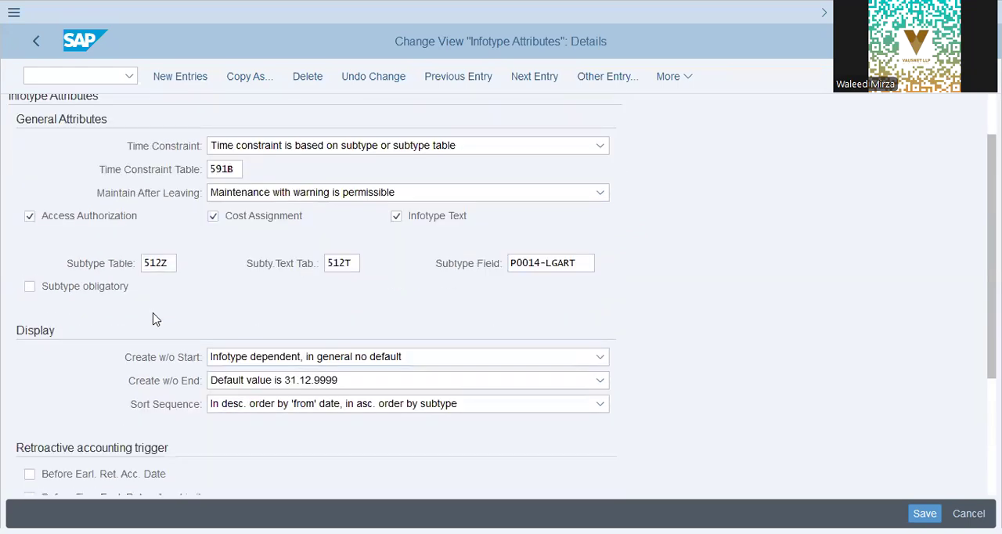
scroll(155, 319, down, 1)
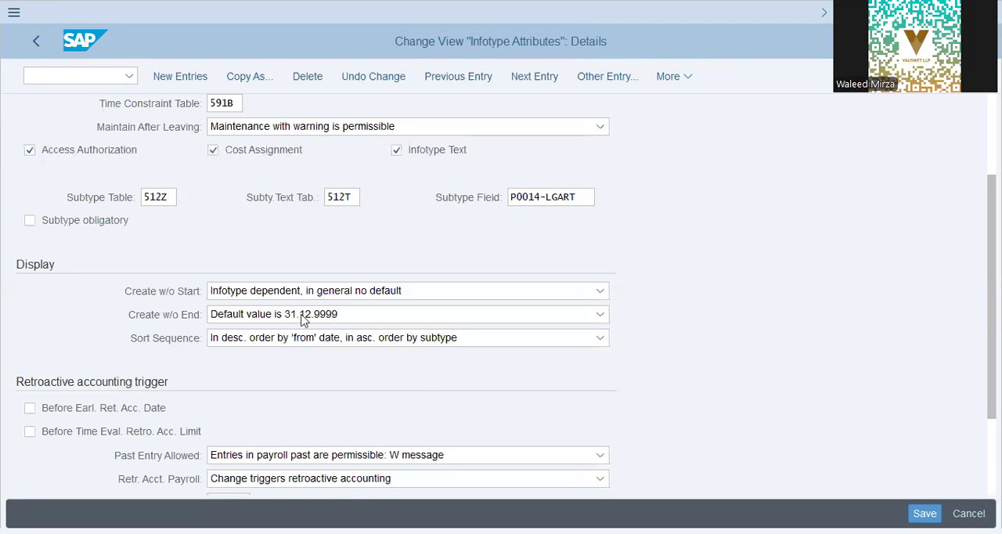
click(313, 290)
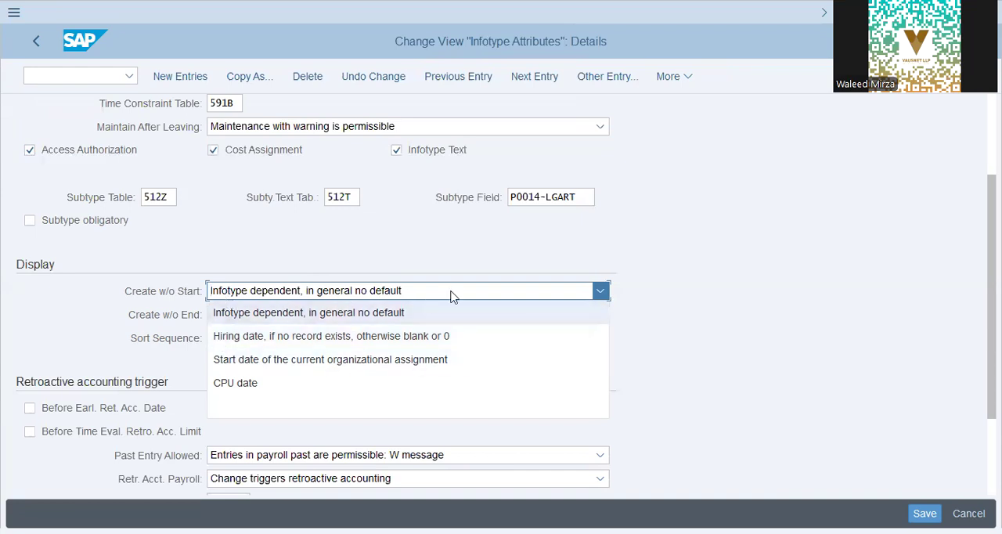
click(60, 336)
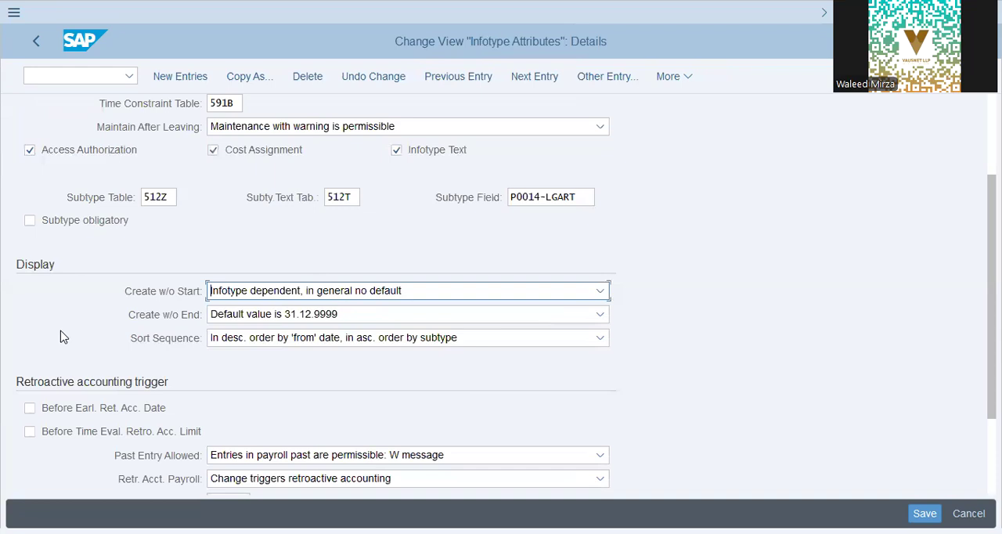
Step: Check the retroactive accounting trigger settings of infotype 0014 and return to the infotype overview
scroll(63, 337, down, 3)
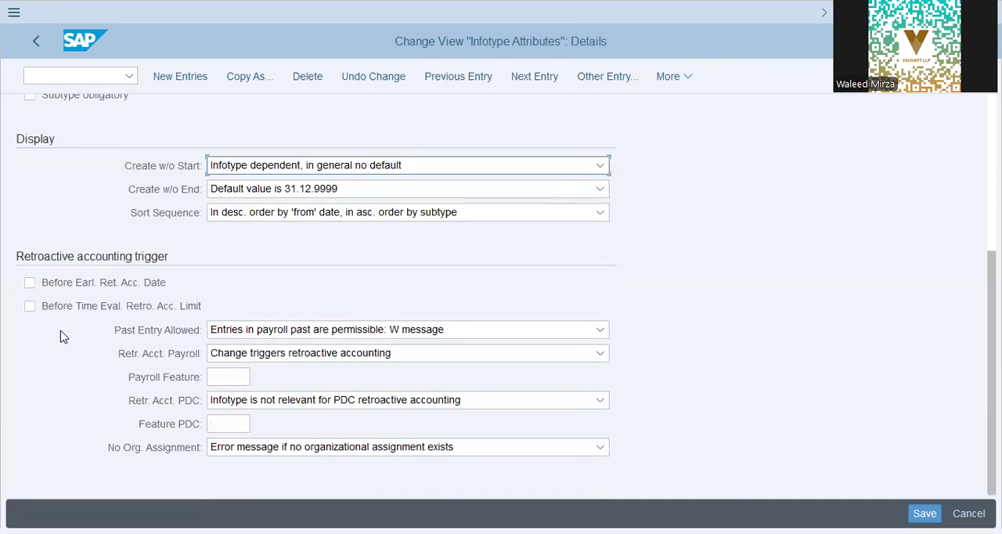
click(33, 42)
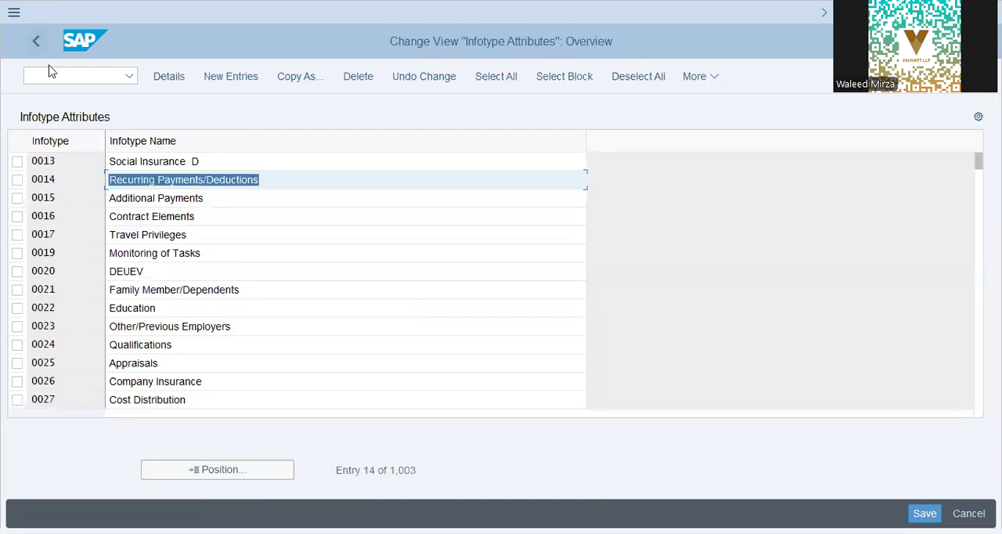
click(262, 180)
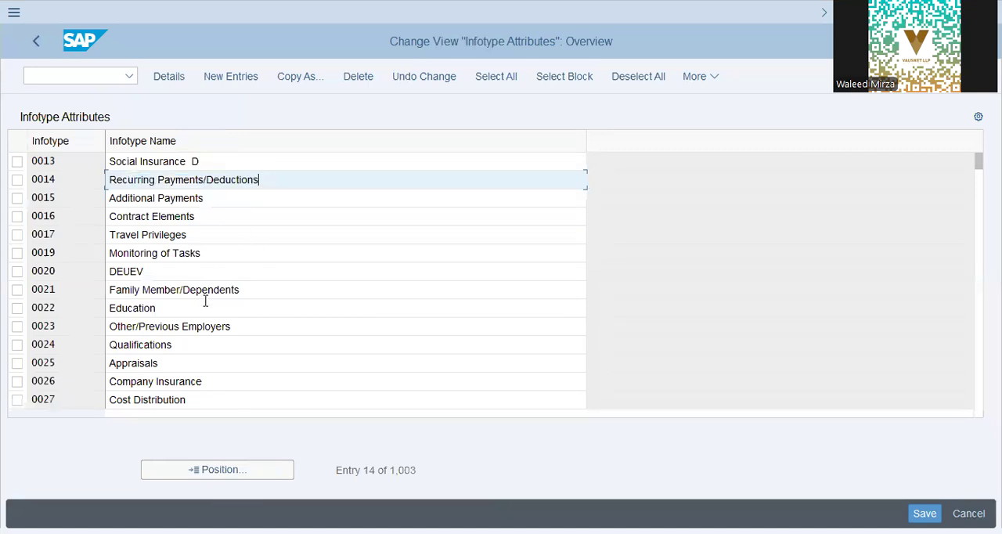
Step: Inspect the detailed attributes of infotypes 0022 Education and 0025 Appraisals, returning to the overview after each
key(alt+Tab)
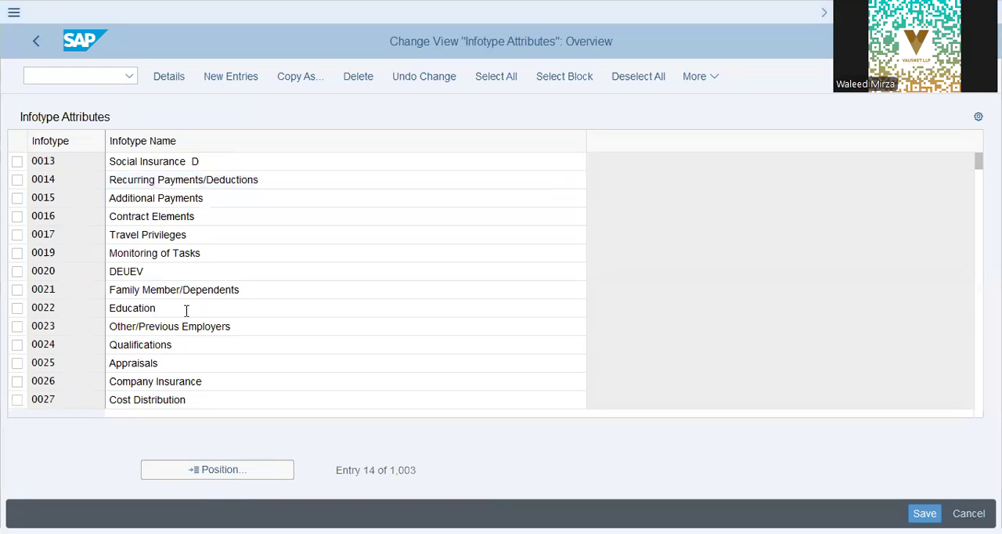
double_click(187, 311)
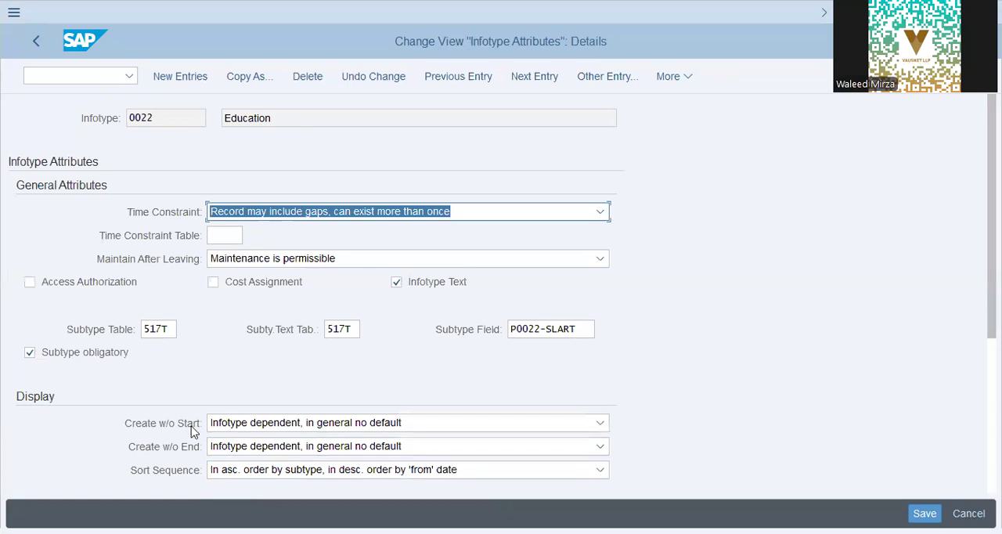
scroll(356, 403, down, 2)
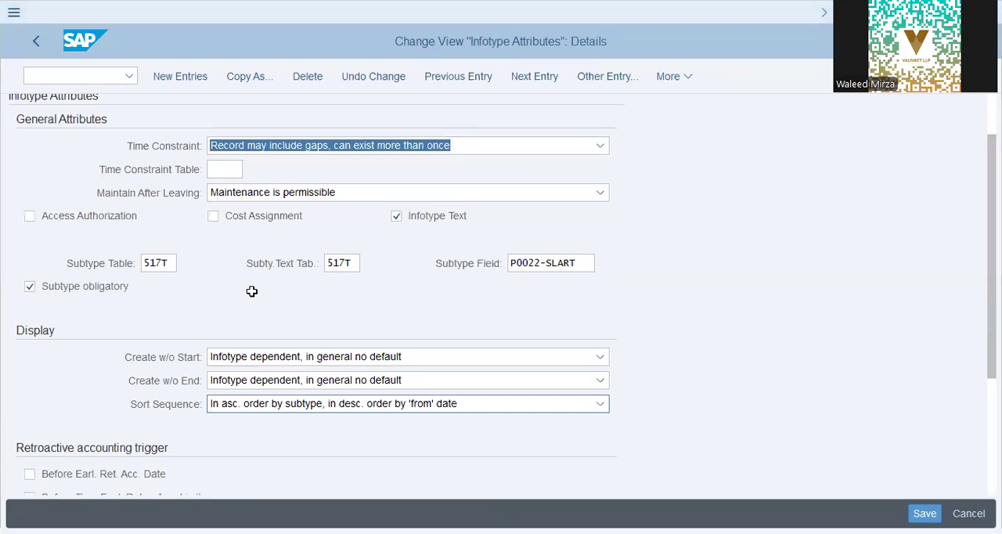
key(F3)
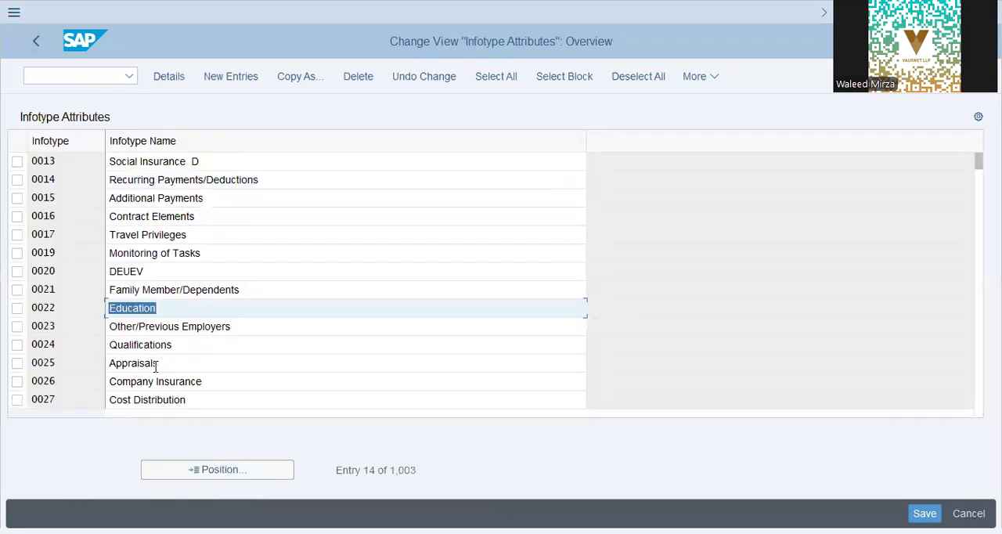
double_click(361, 354)
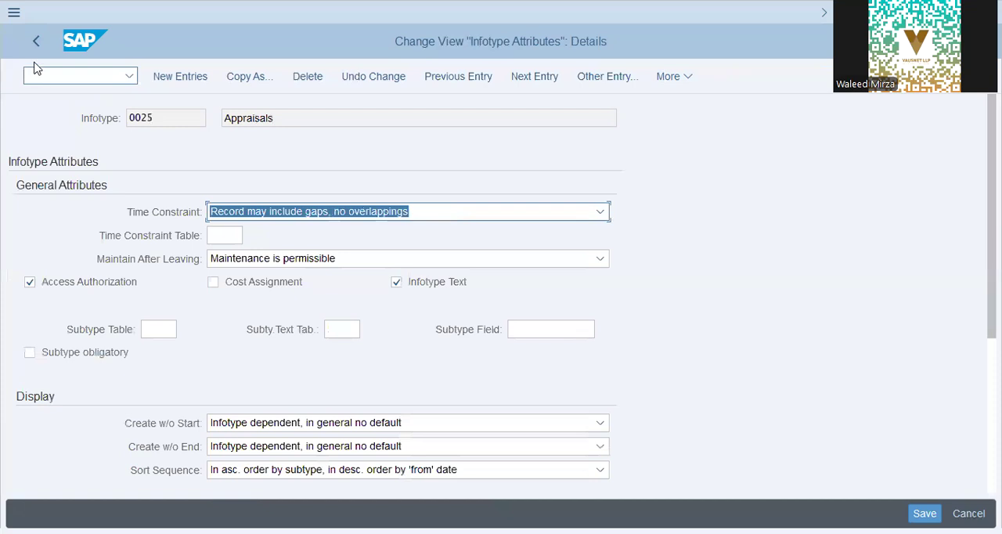
key(F3)
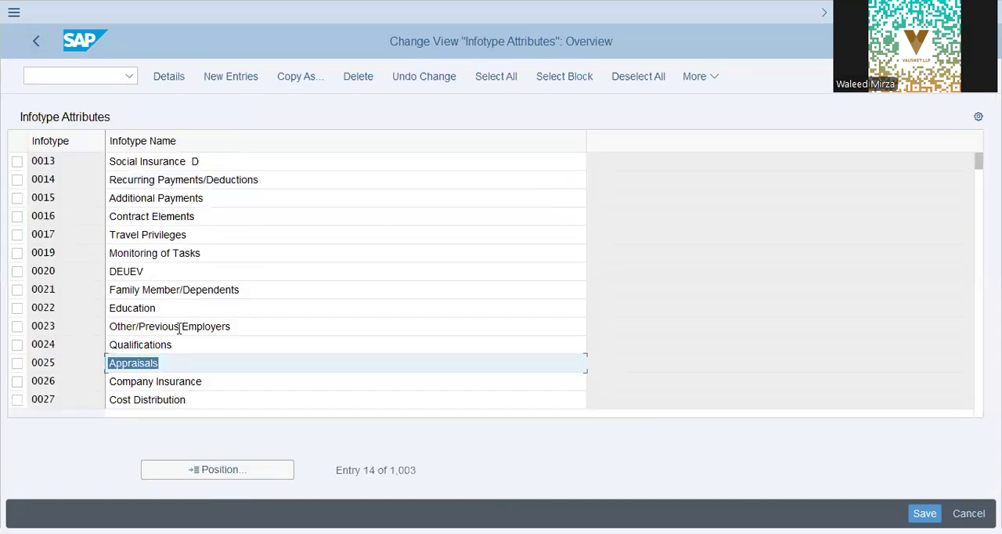
Step: Position the infotype list at entry 0167 and select the Health Plans row
key(Page_Down)
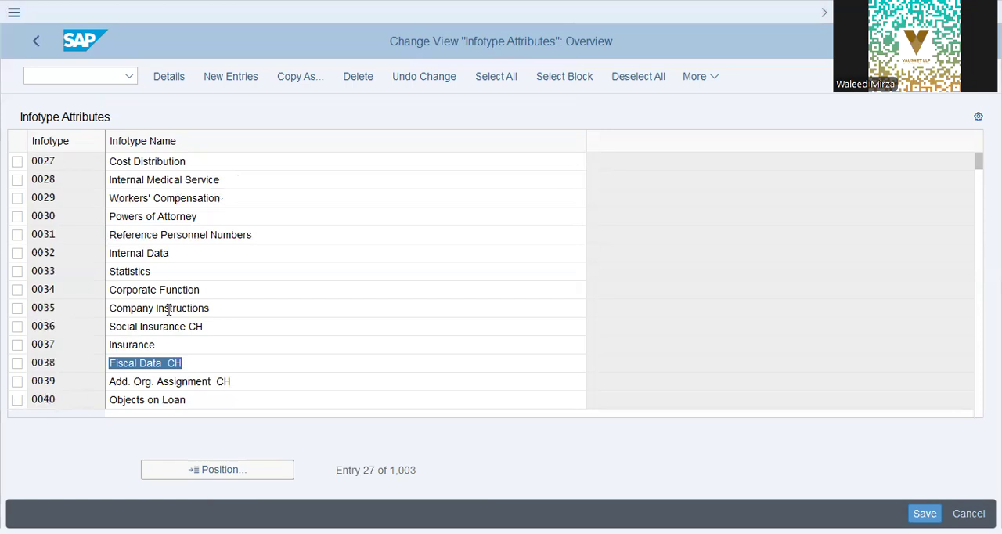
click(209, 477)
text(0167)
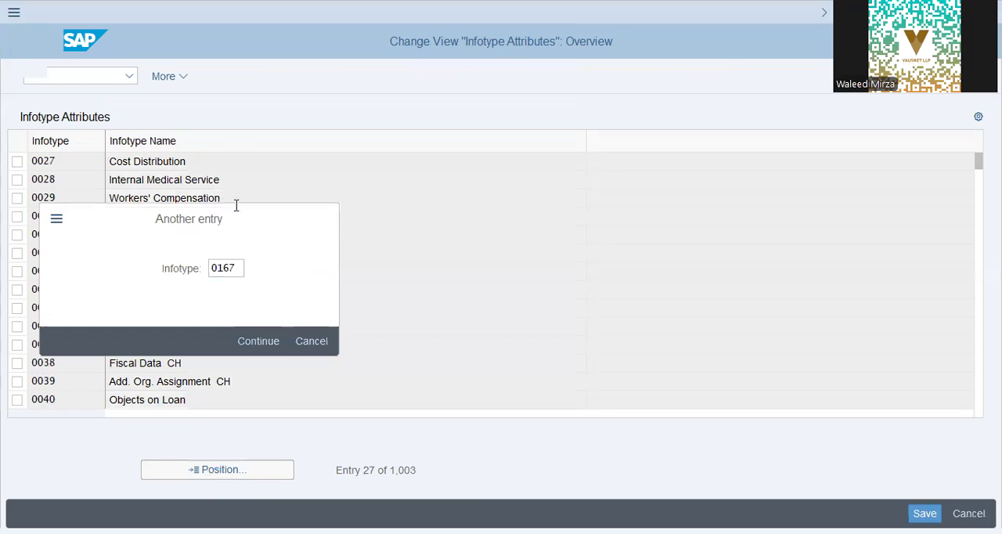
key(Return)
click(208, 166)
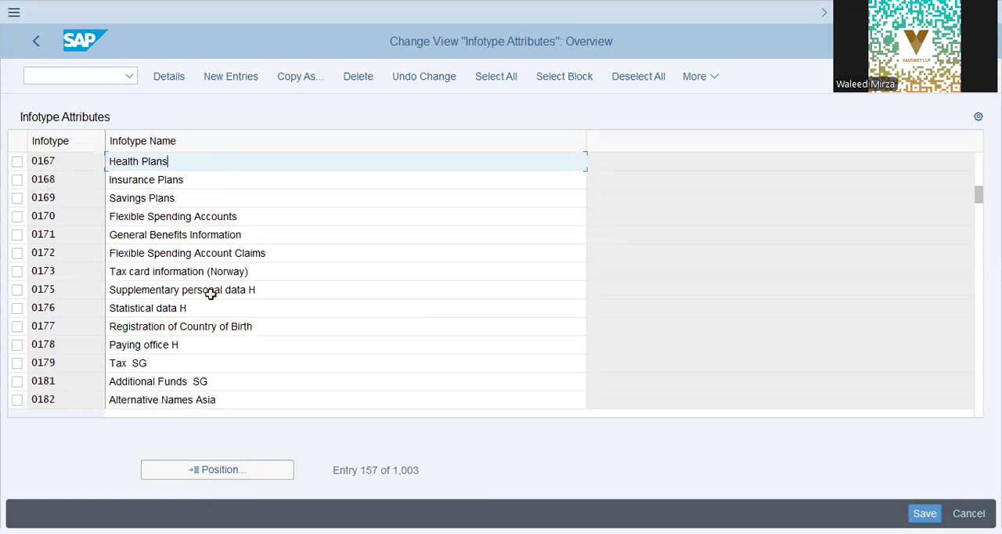
Step: Look over the benefits and tax infotypes listed from 0167 onward, including 0171 General Benefits Information and 0173 Tax card information (Norway)
key(alt+Tab)
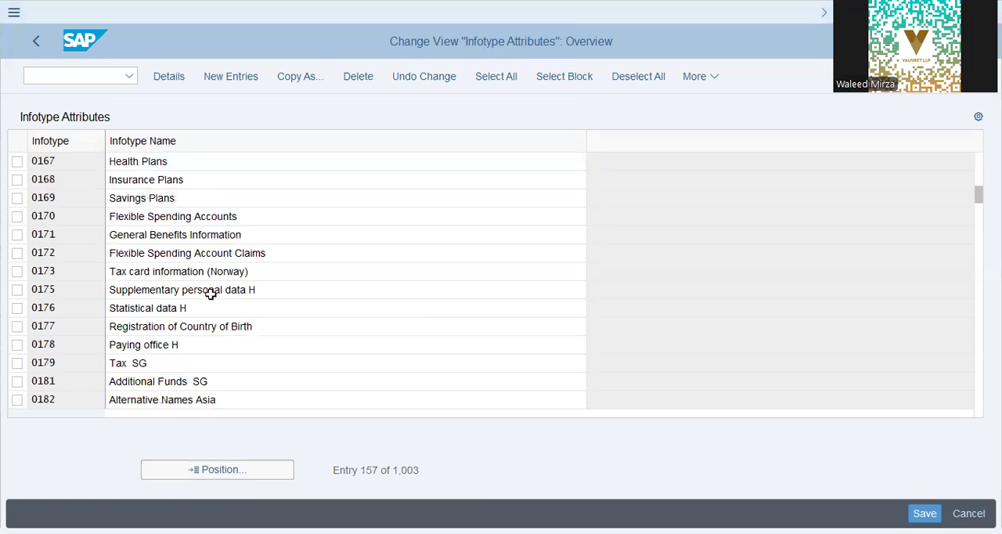
click(165, 215)
click(323, 222)
drag(267, 237, 3, 237)
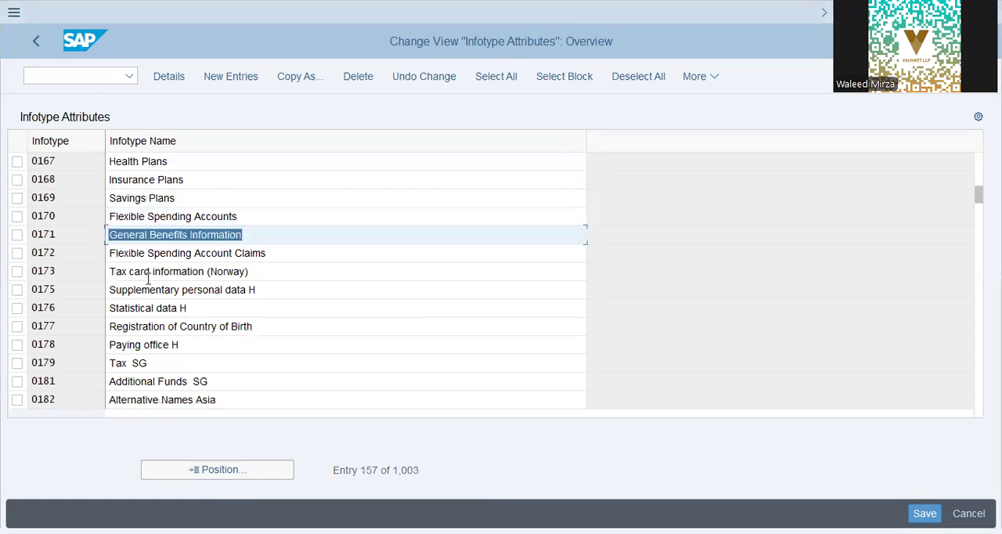
drag(270, 267, 17, 304)
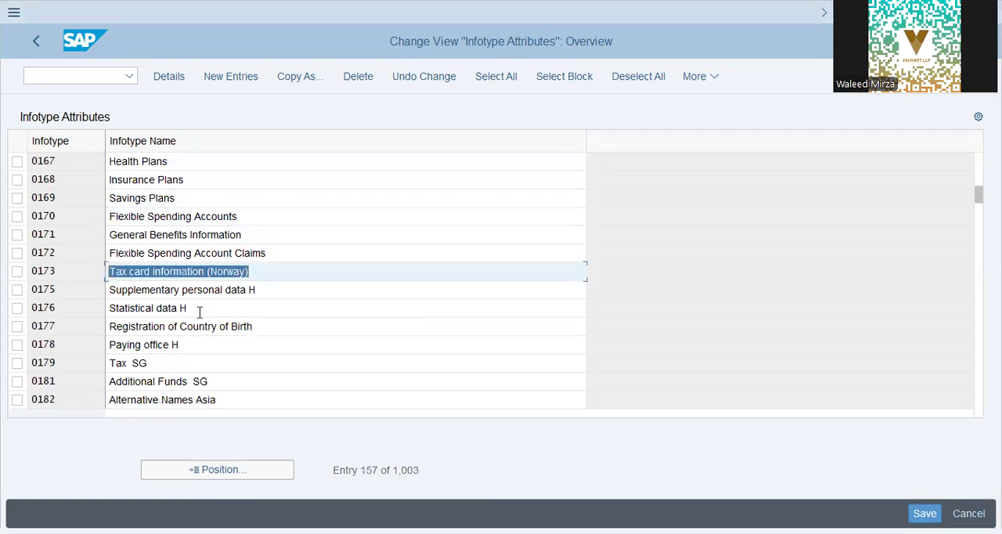
key(alt+Tab)
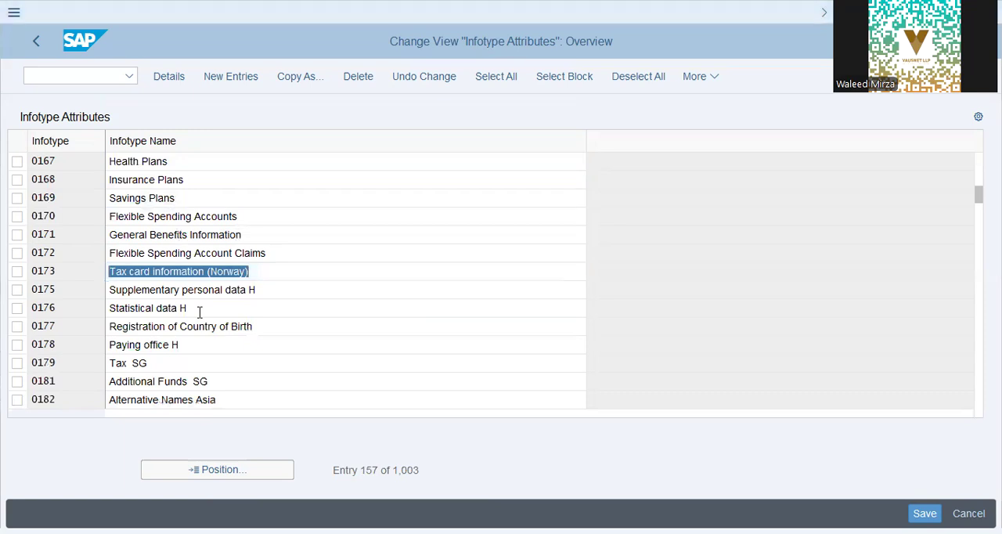
Step: Position the infotype list at entry 0211 and select the COBRA-Qualified Beneficiary row
click(243, 468)
text(0211)
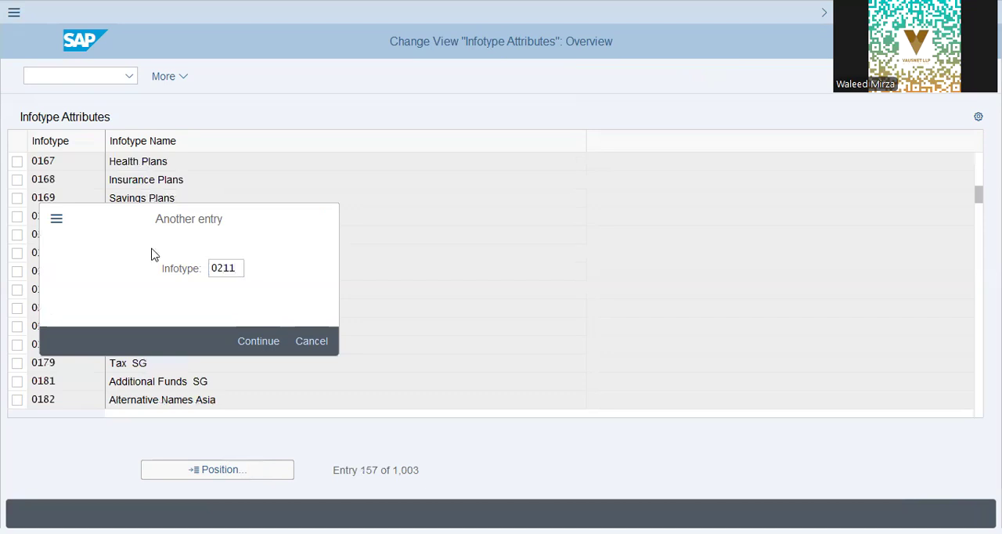
key(Return)
click(261, 162)
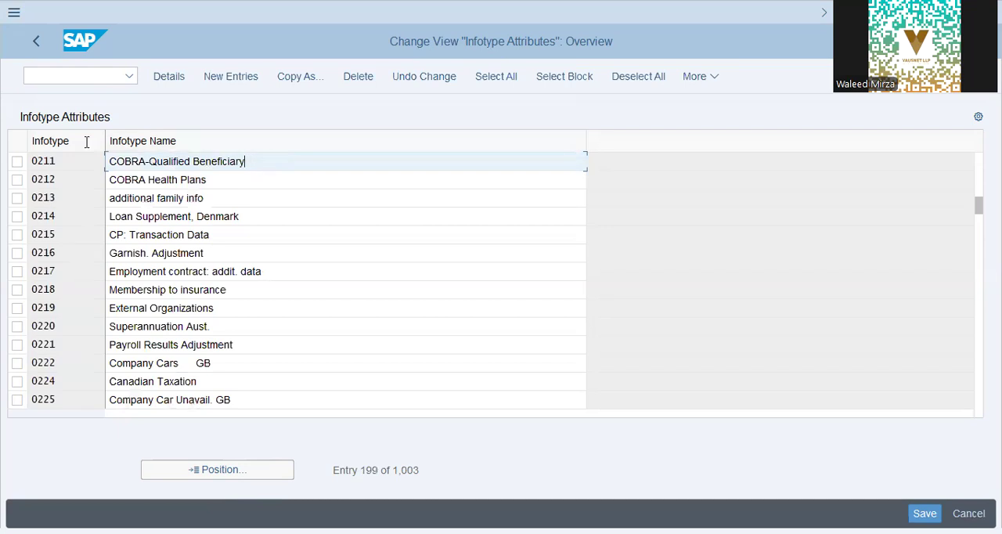
key(ctrl+a)
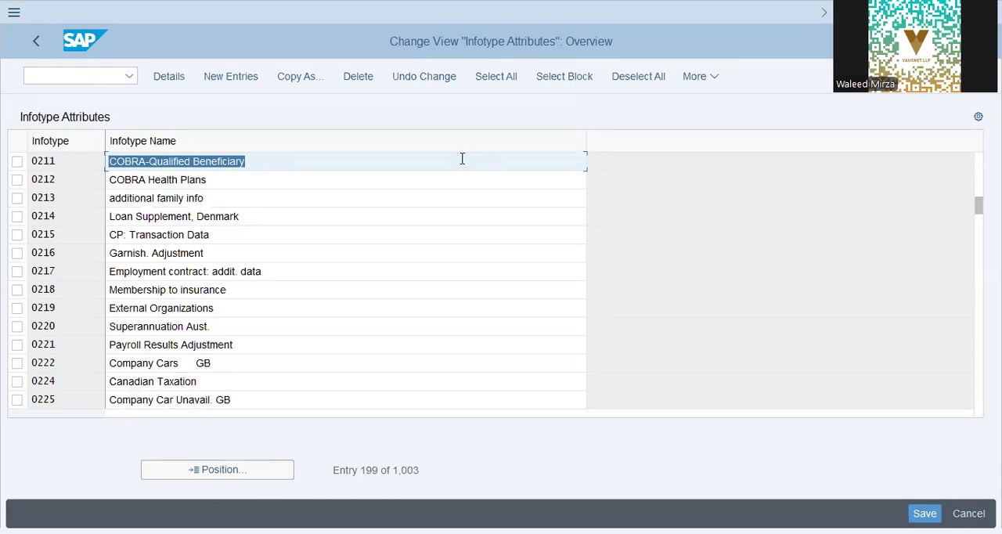
click(348, 161)
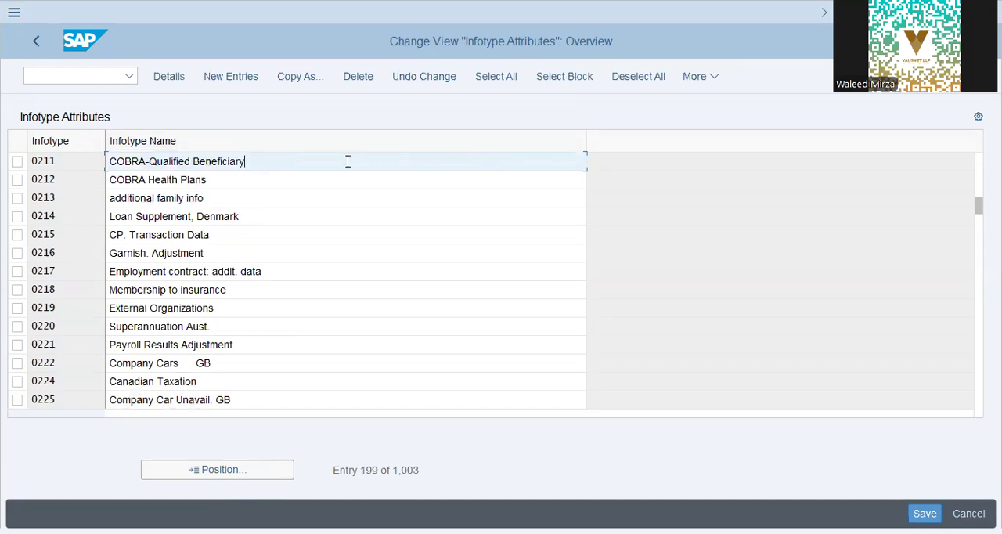
Step: Inspect the detailed attributes of infotype 0211, including its retroactive accounting trigger settings, and return to the overview
double_click(291, 166)
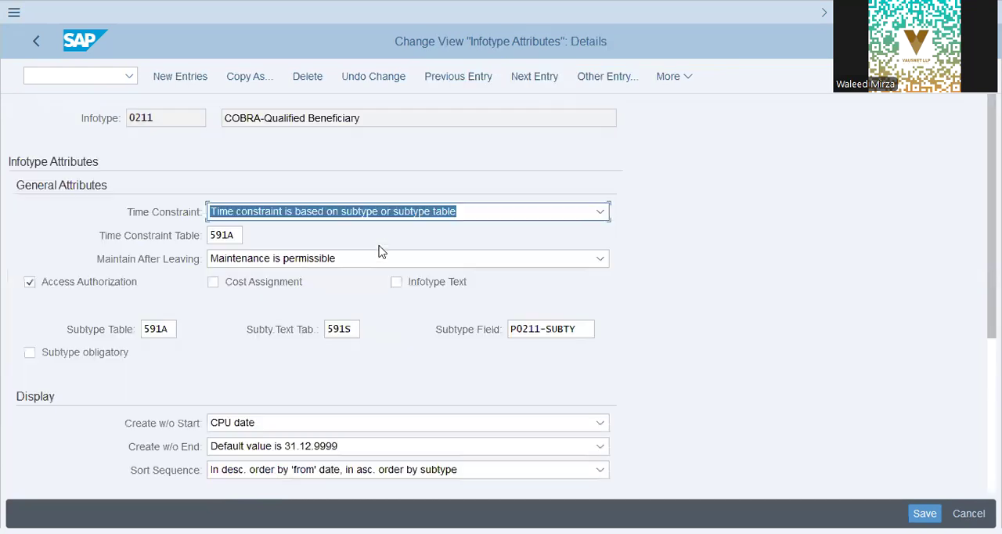
scroll(666, 263, down, 2)
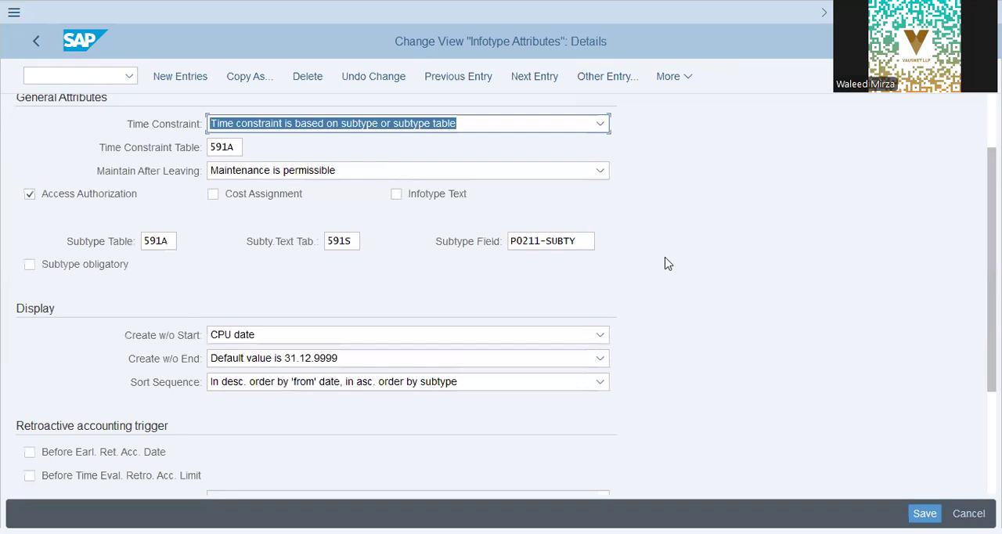
scroll(667, 263, down, 4)
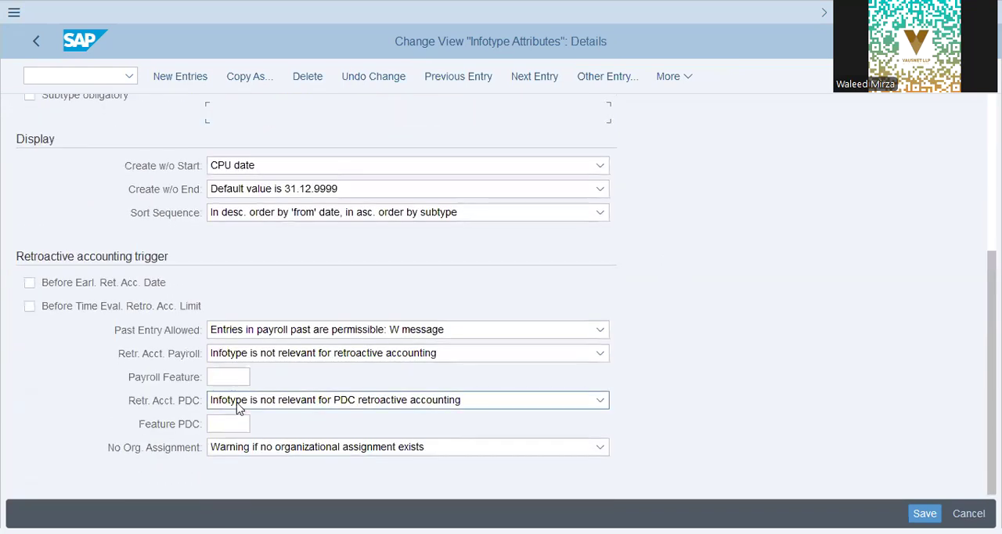
scroll(110, 324, up, 5)
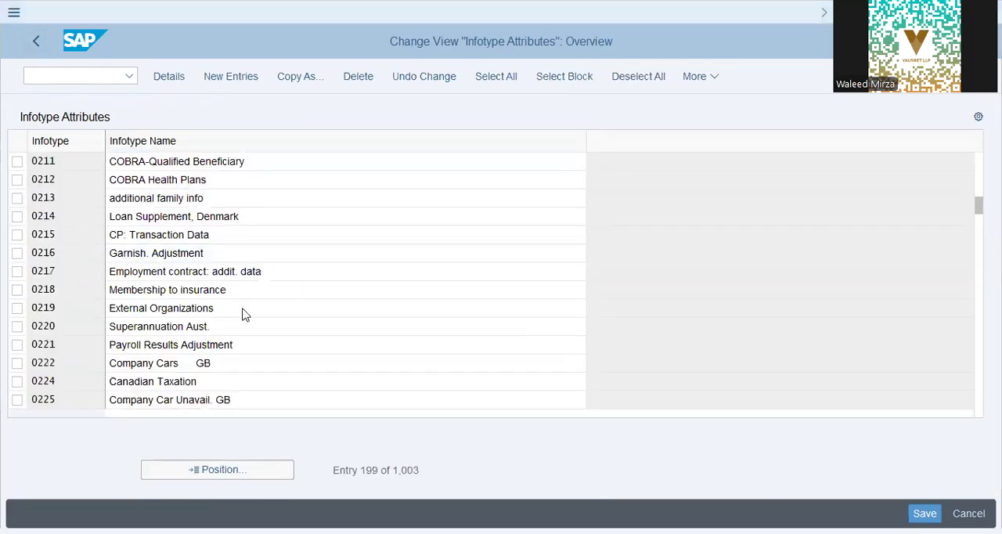
Step: Compare the 0216 Garnish. Adjustment and 0211 COBRA-Qualified Beneficiary entries in the infotype list
click(194, 264)
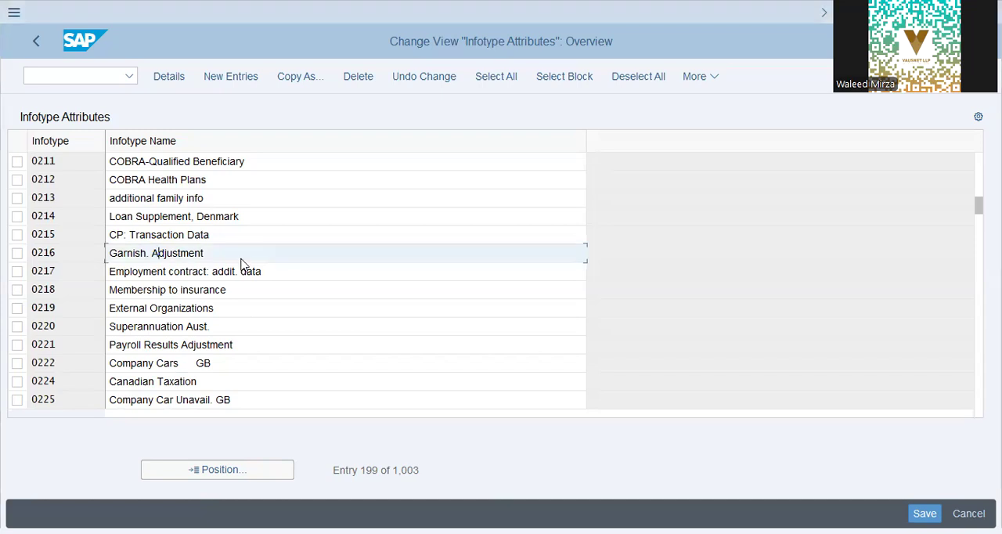
drag(235, 257, 85, 250)
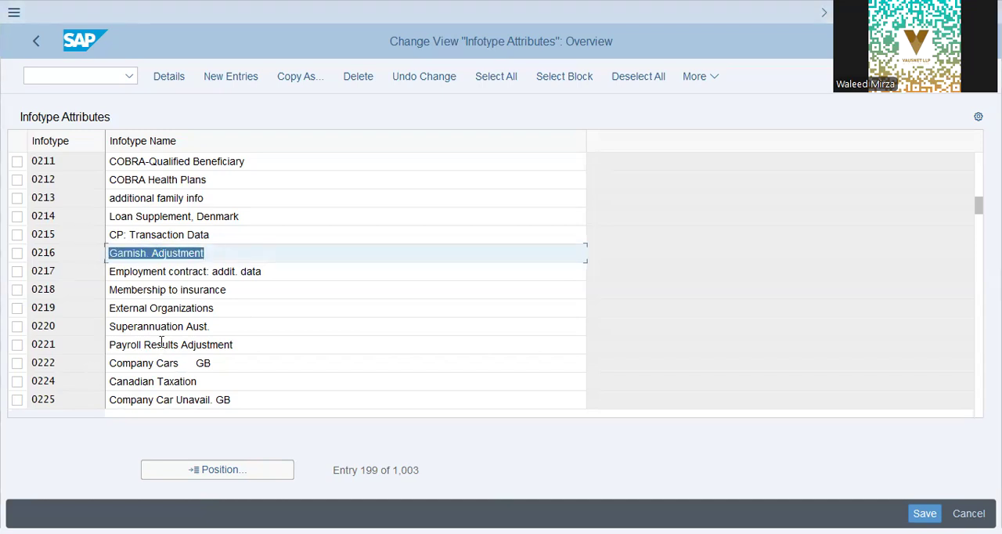
key(alt+Tab)
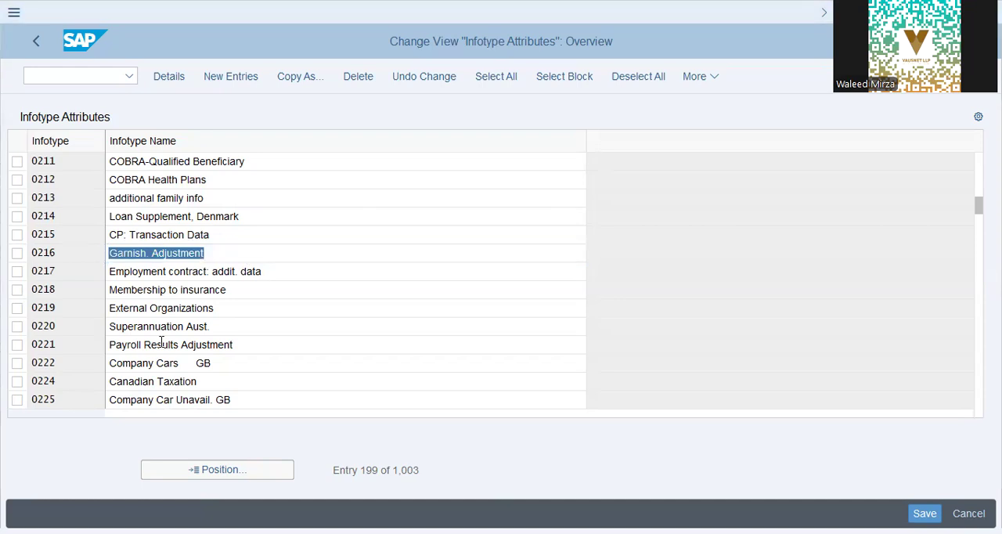
drag(149, 161, 41, 156)
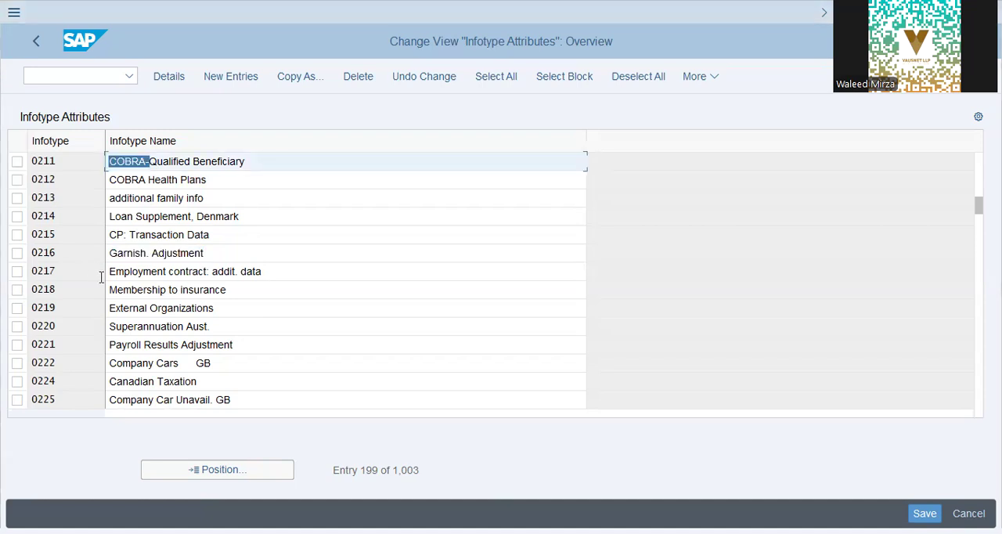
key(alt+Tab)
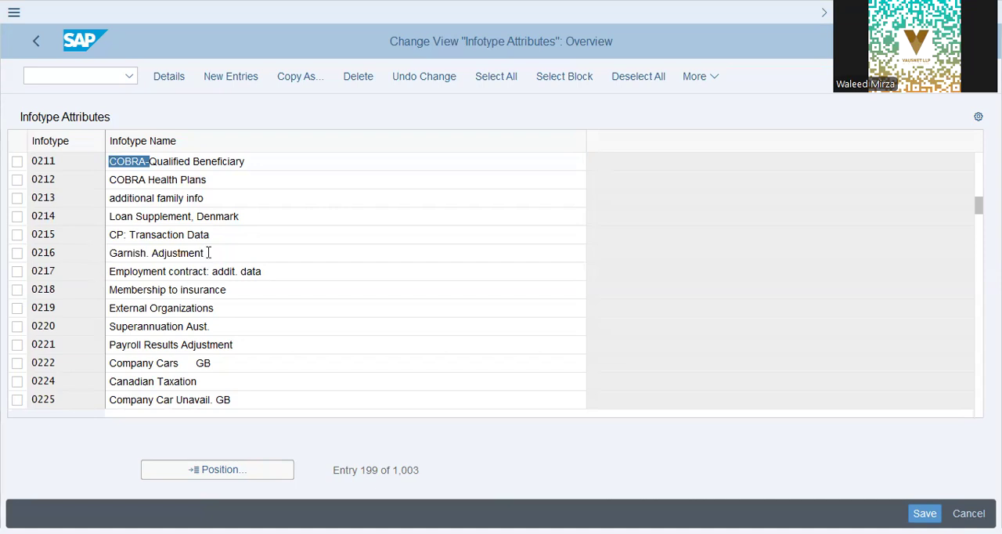
drag(208, 253, 7, 261)
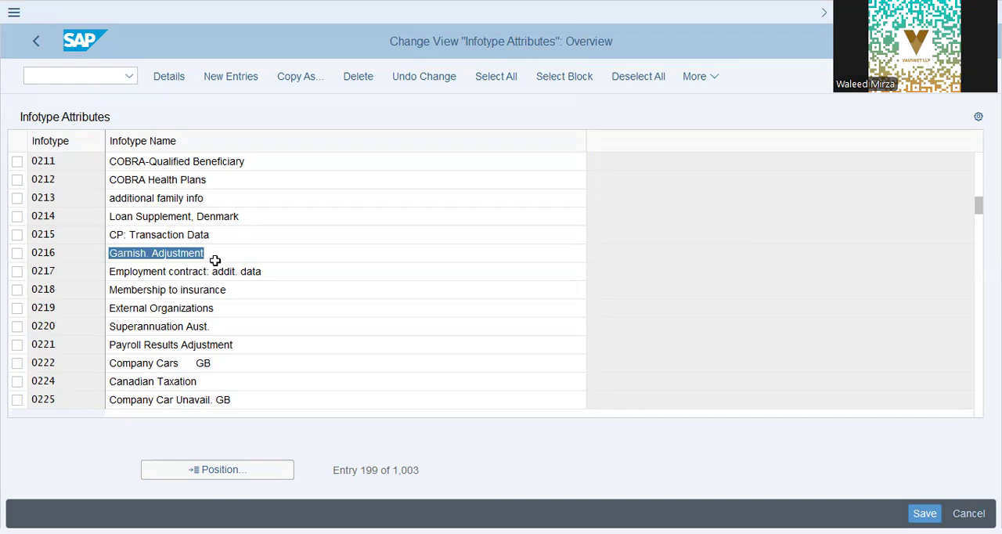
Step: Position the infotype list at entry 0008 and go through the Basic Pay, Bank Details, Capital Formation and External Transfers rows
click(217, 470)
text(0008)
key(Return)
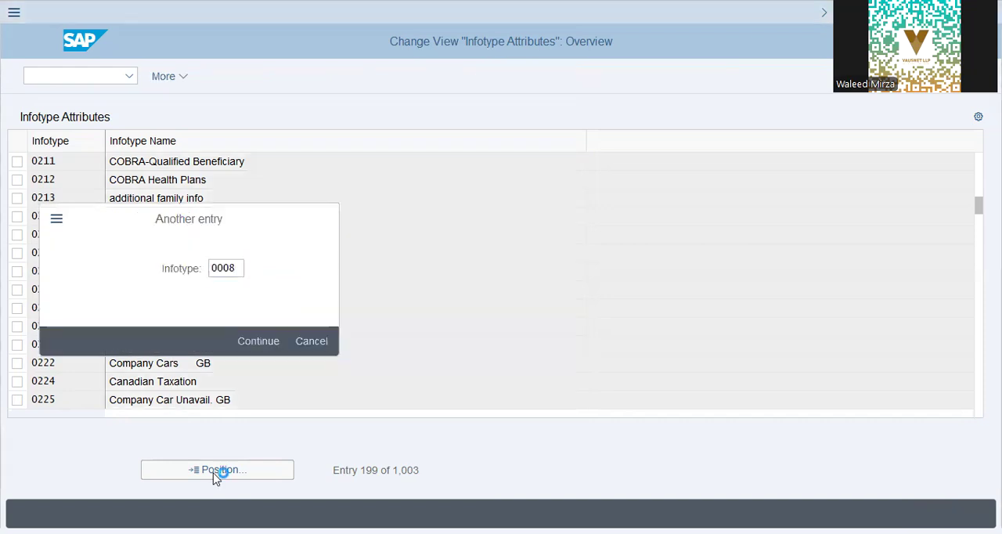
click(193, 165)
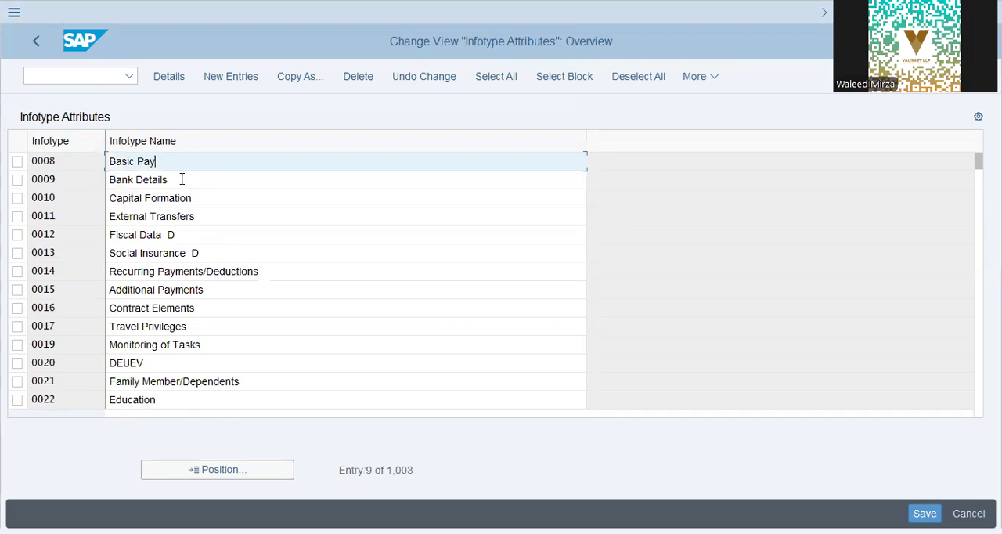
click(181, 180)
click(192, 198)
click(198, 220)
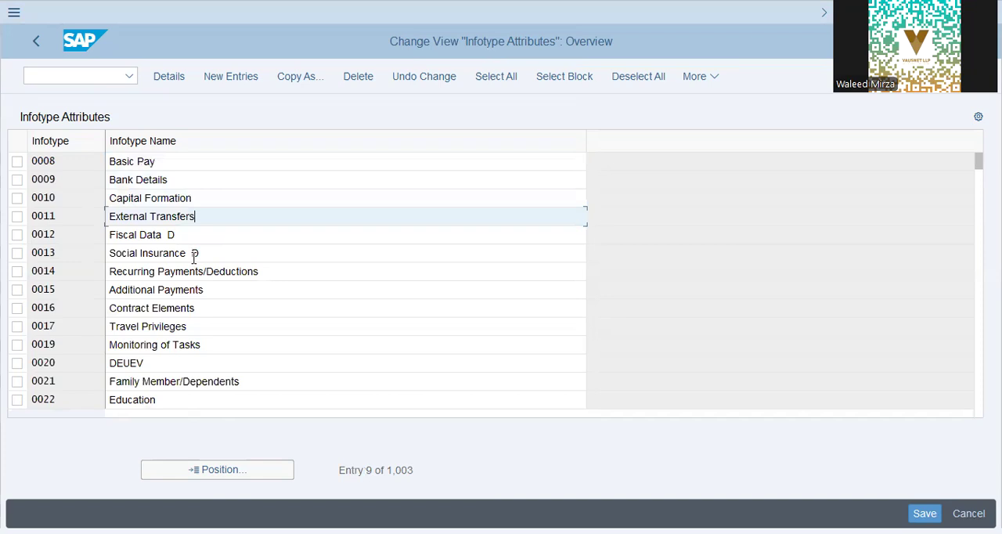
key(alt+Tab)
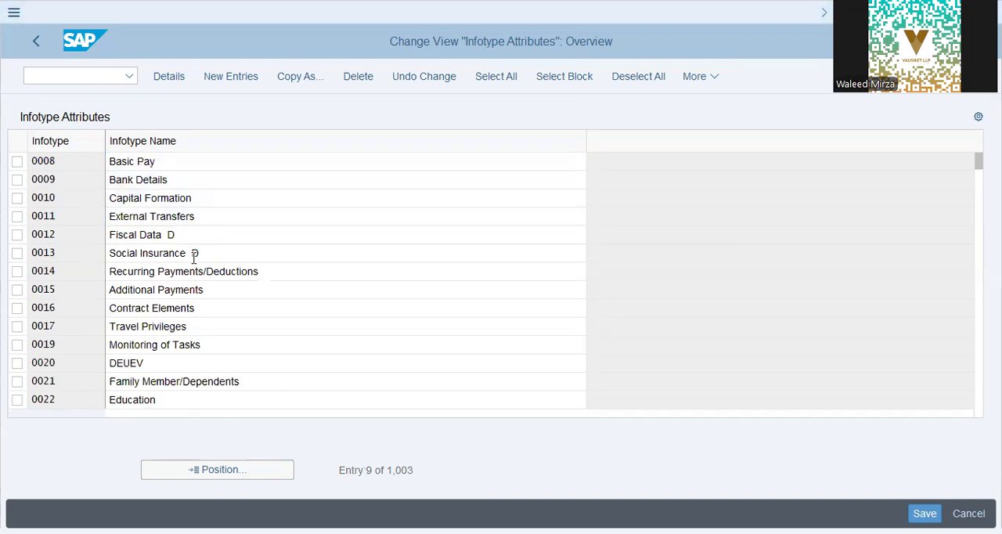
Step: Leave the infotype attributes view and start transaction PA30 for maintaining HR master data
click(74, 76)
text(/n pa)
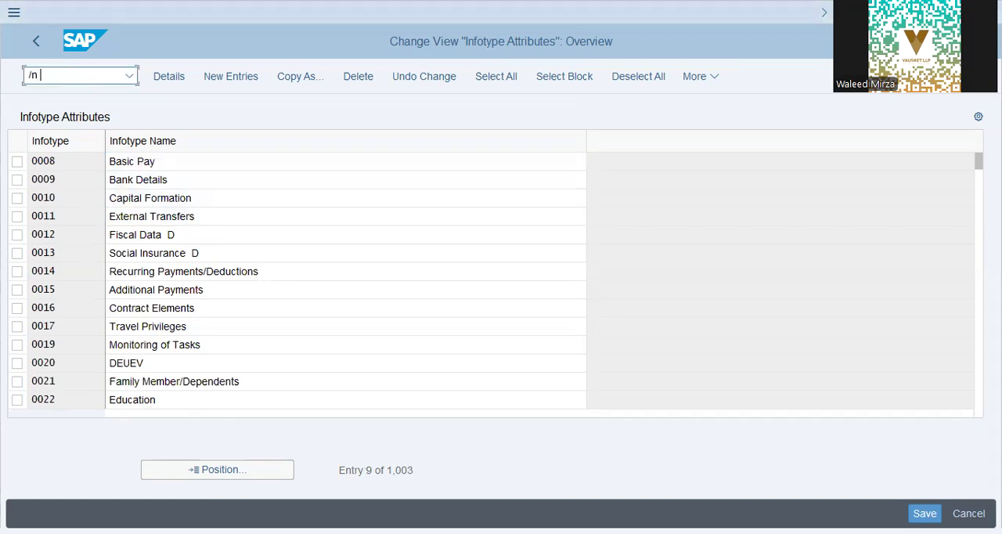
text(30)
key(Return)
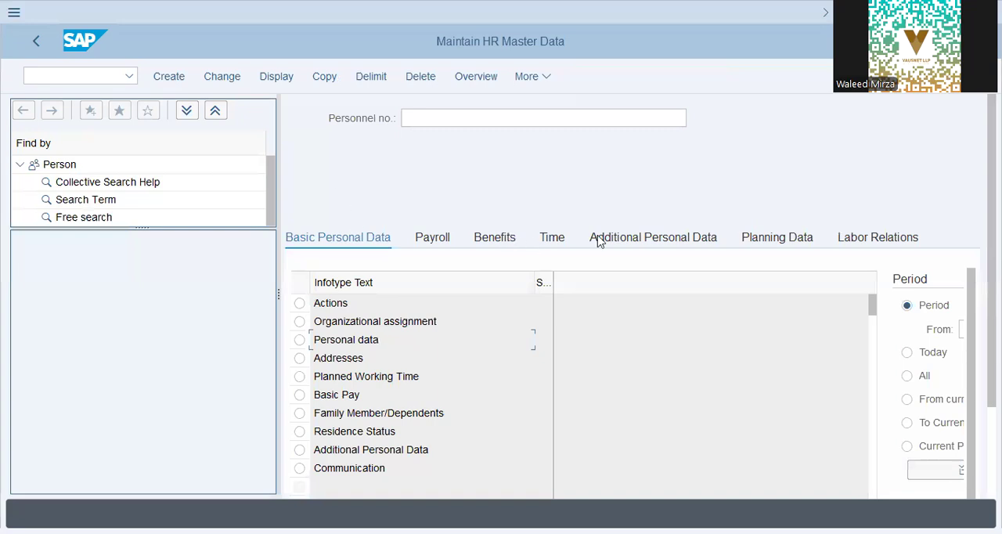
Step: Enter the employee's personnel number and load the employee's basic personal data infotypes
click(325, 468)
click(428, 119)
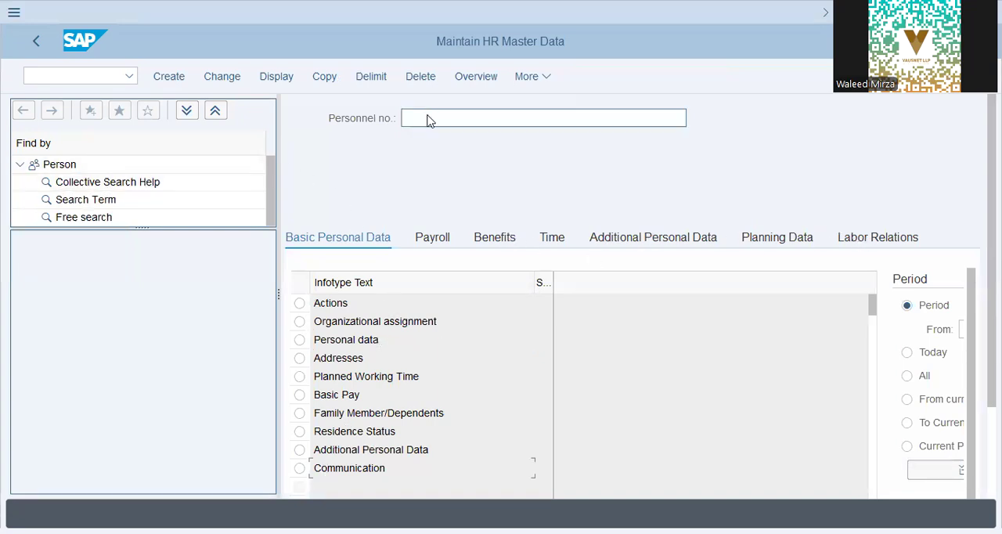
click(465, 116)
click(465, 139)
key(Return)
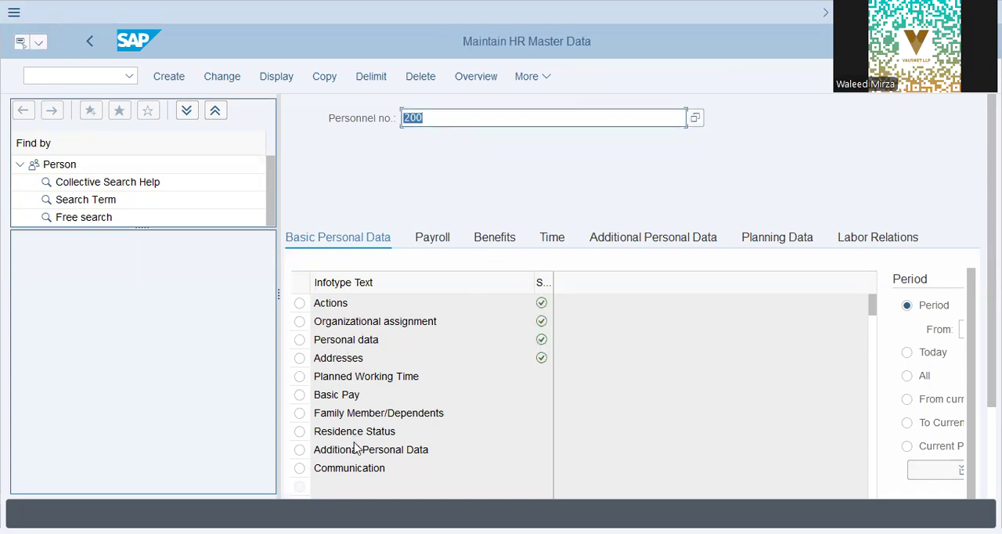
Step: Enlarge the person search area and open the employee's Personal data infotype for change
key(alt+Tab)
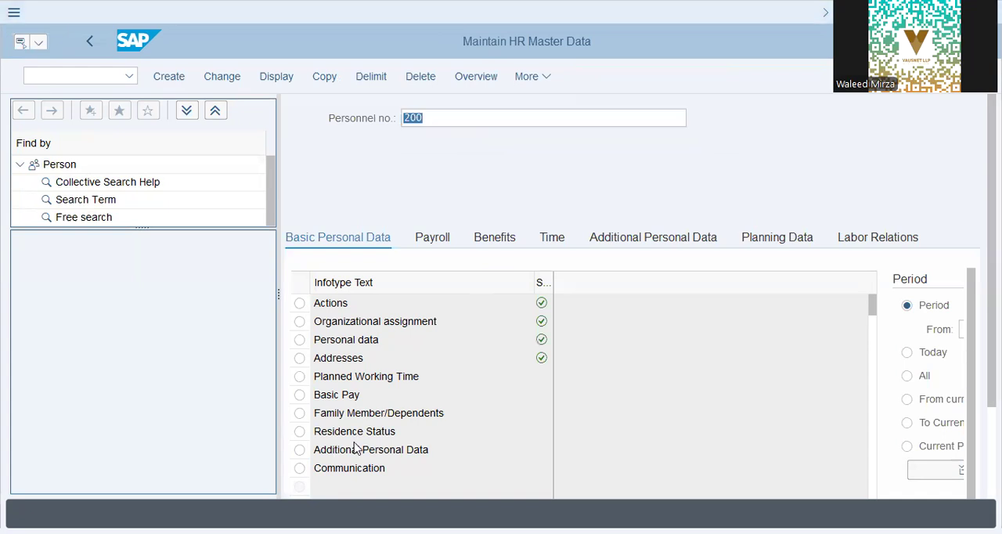
drag(144, 227, 137, 364)
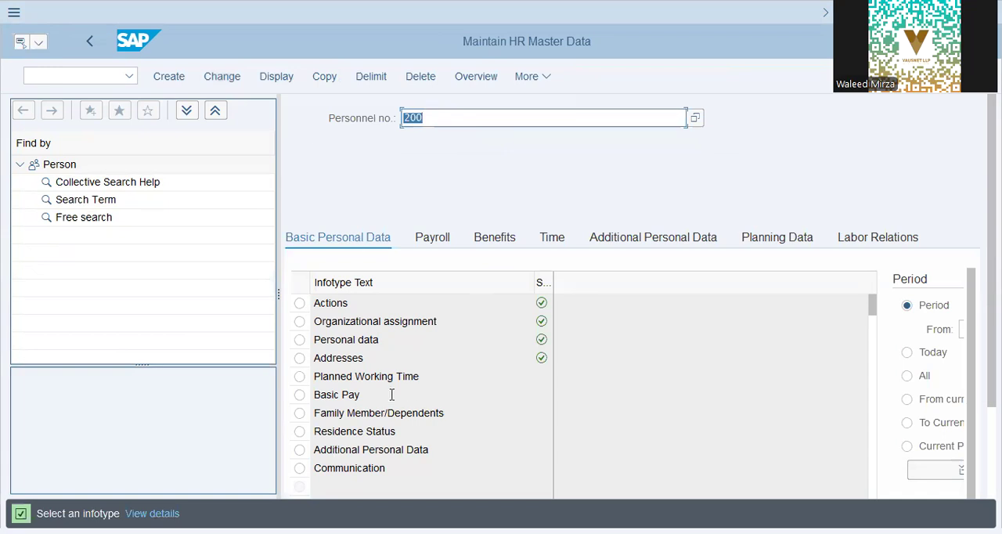
click(300, 340)
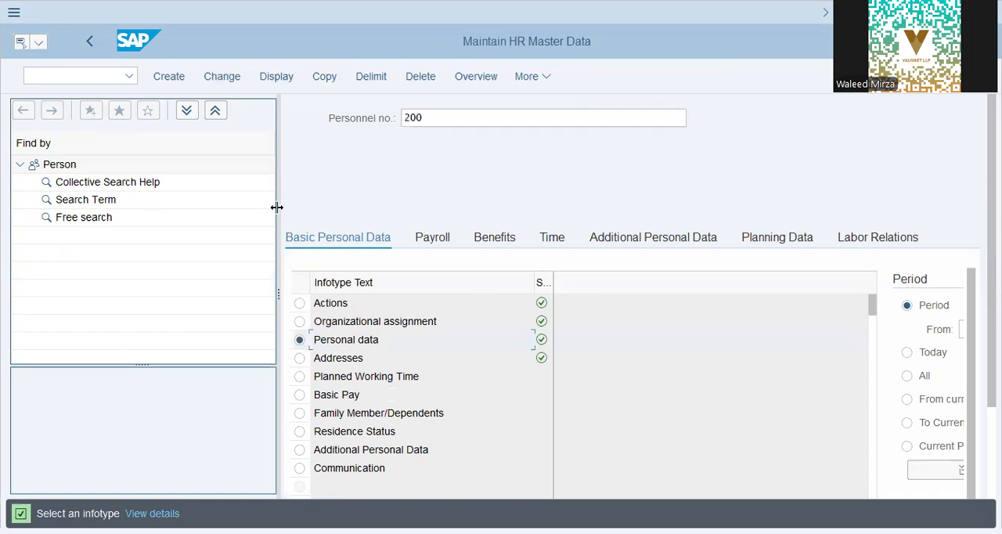
click(231, 79)
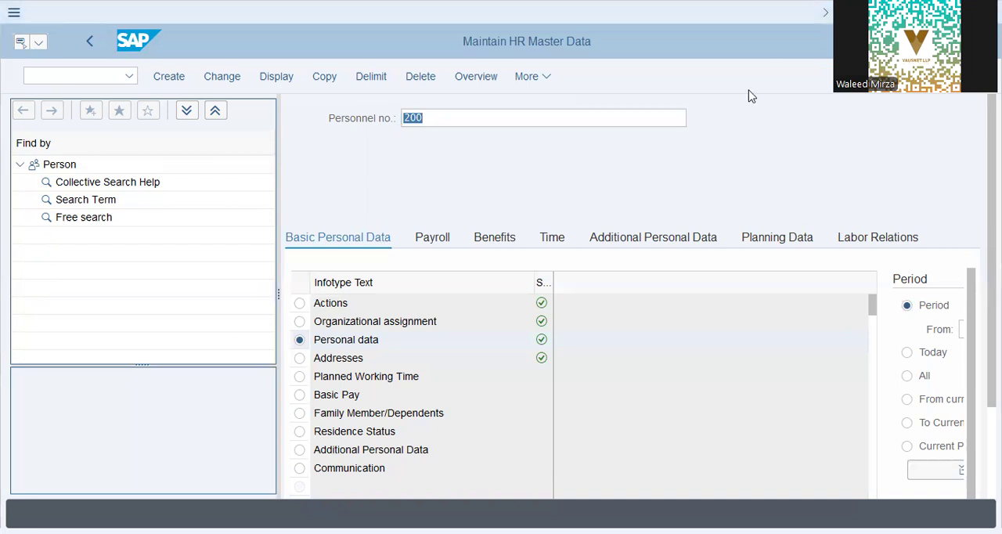
click(625, 214)
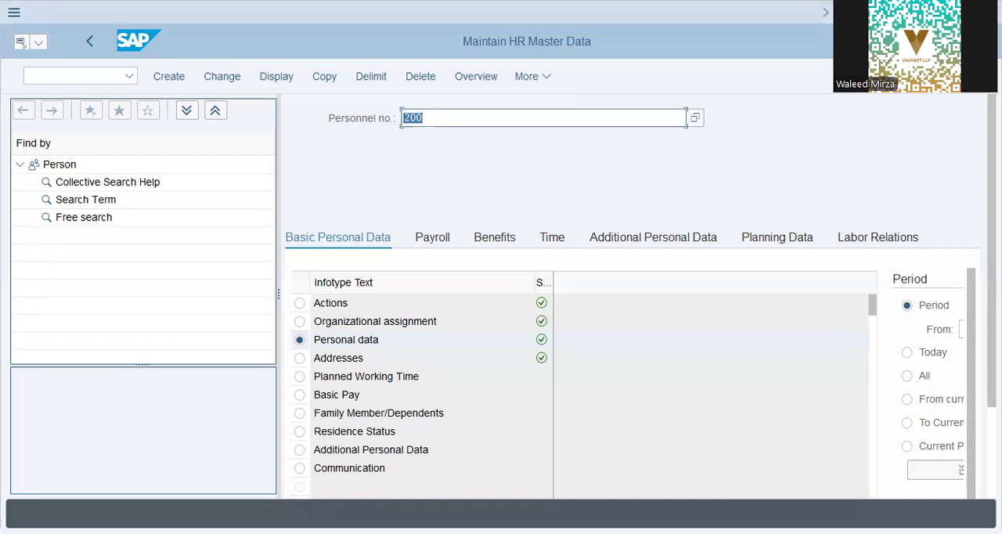
key(alt+Tab)
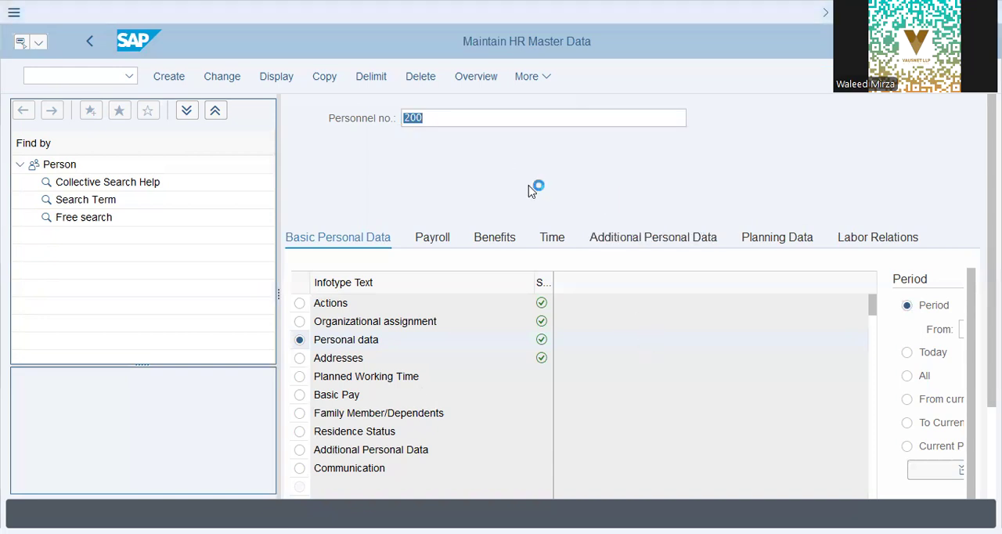
click(479, 494)
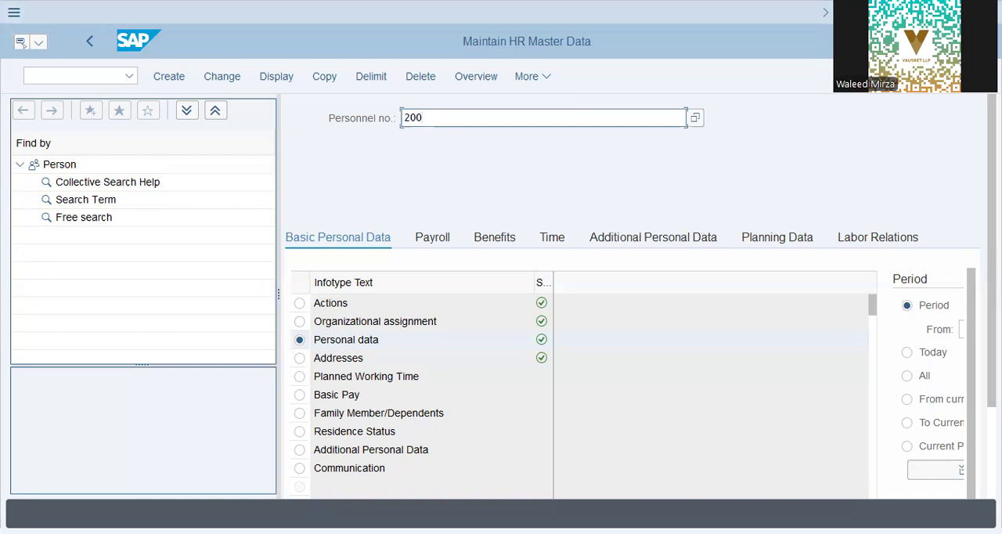
key(alt+Tab)
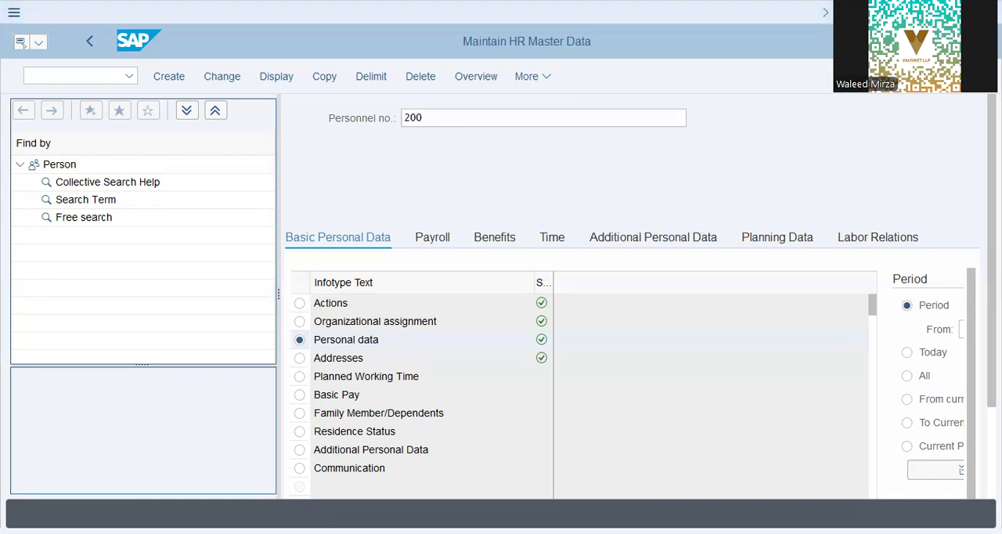
key(alt+Tab)
Step: Start transaction SPRO and display the SAP Reference IMG
click(78, 75)
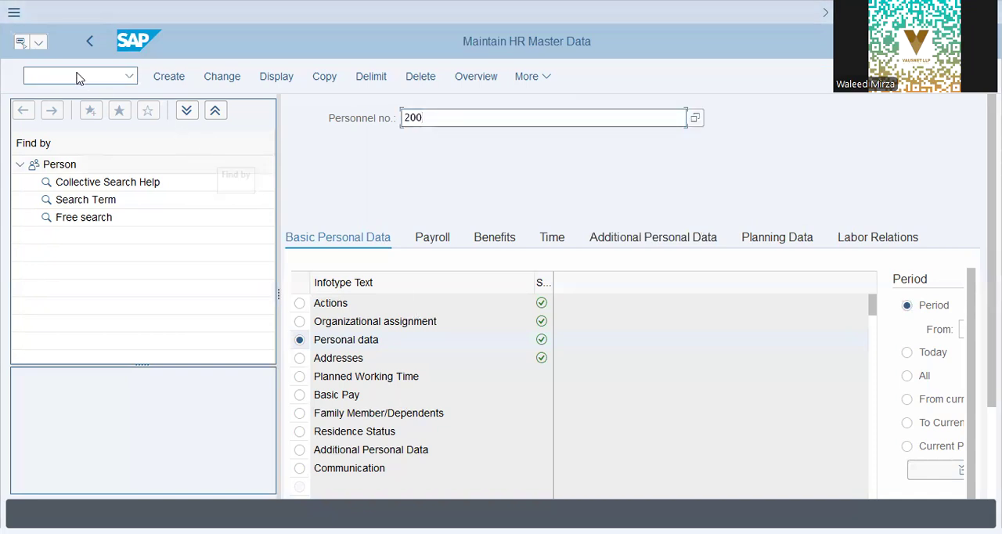
text(/nspro)
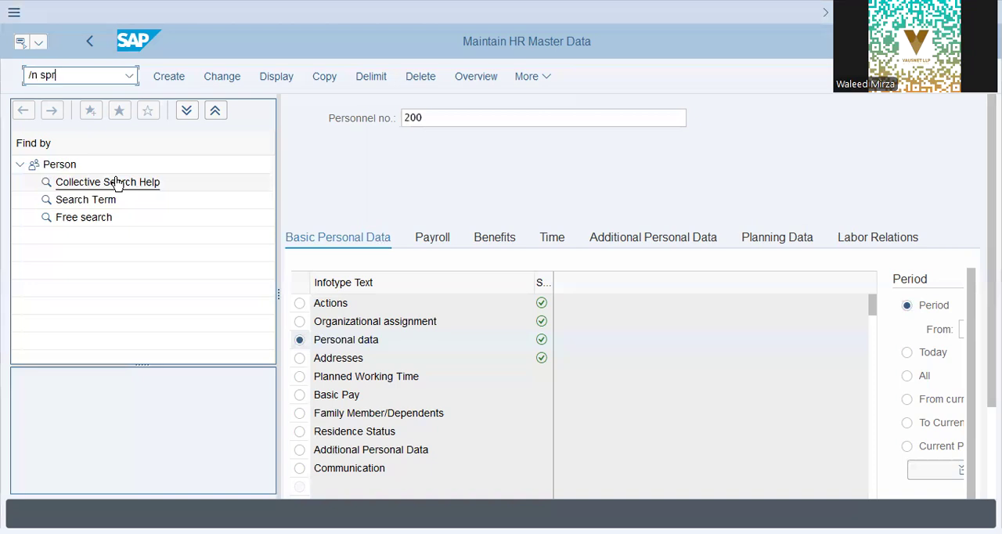
key(Return)
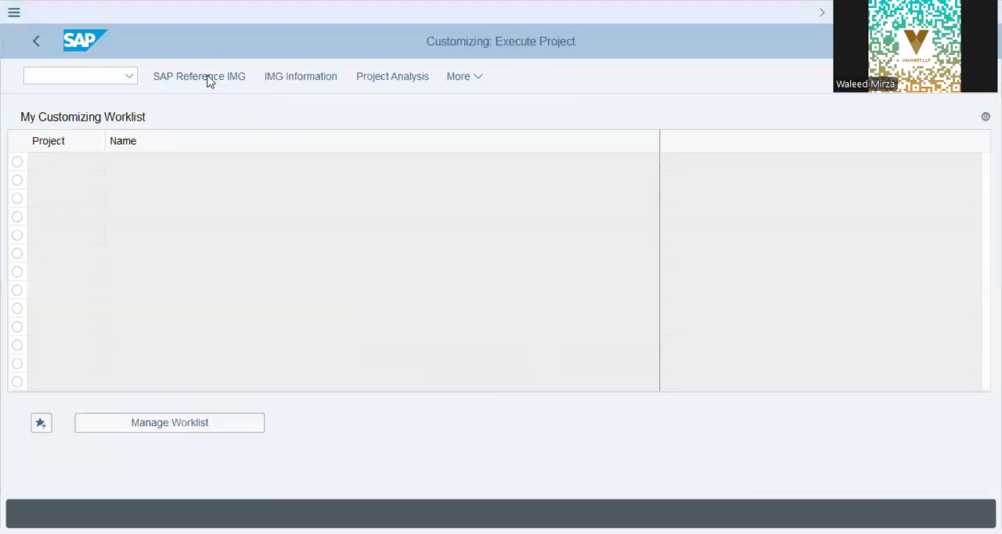
click(203, 77)
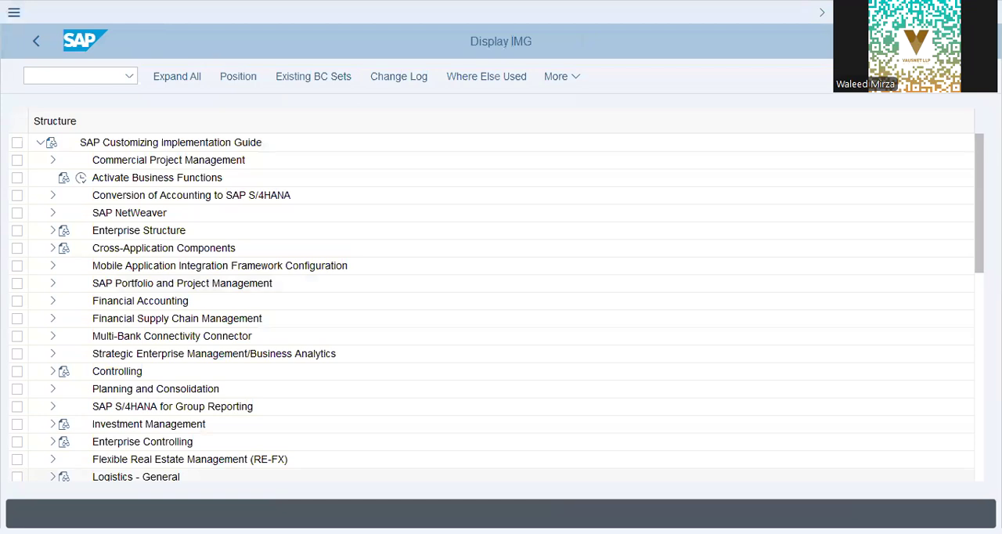
Step: Expand Personnel Management and its Global Settings in Personnel Management node in the IMG structure
scroll(133, 378, down, 8)
click(117, 390)
click(53, 388)
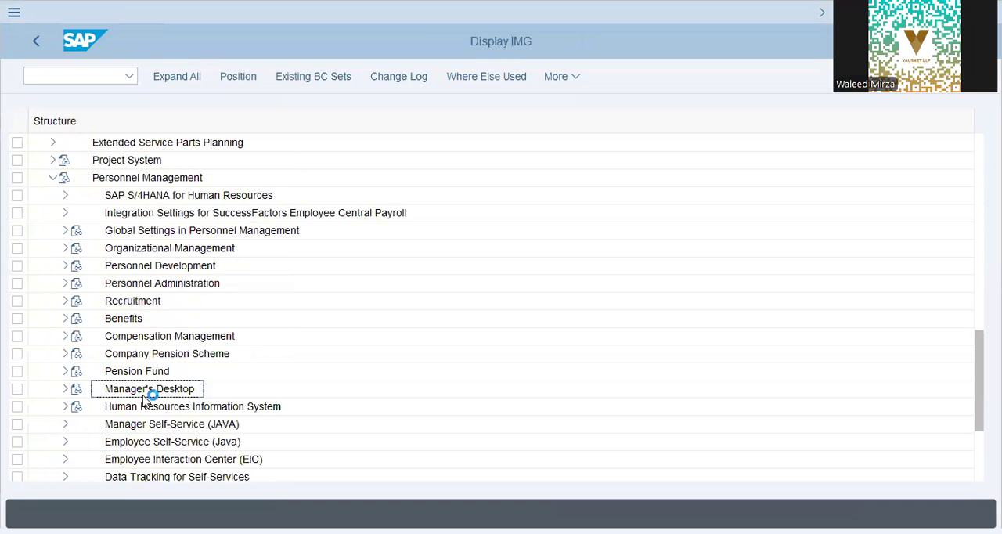
click(153, 247)
click(152, 235)
click(65, 230)
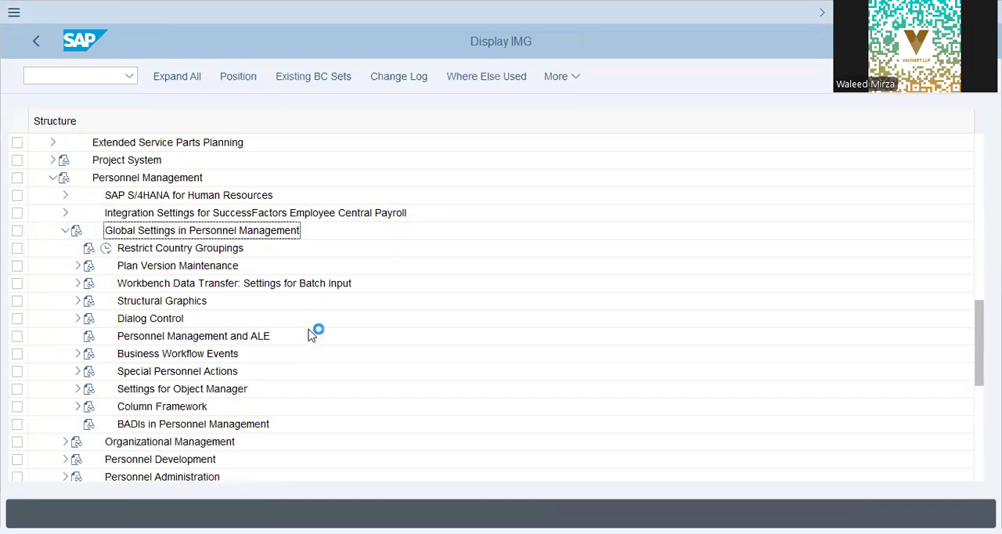
Step: Open Maintain Plan Versions under Plan Version Maintenance, look at the Current plan entry and return to the IMG
click(157, 248)
click(164, 267)
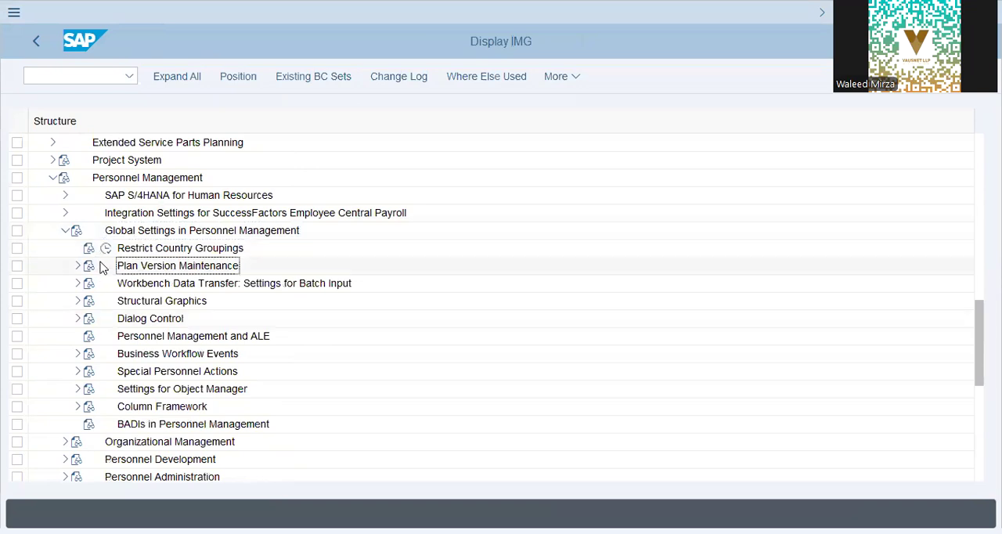
click(77, 266)
click(188, 284)
click(119, 284)
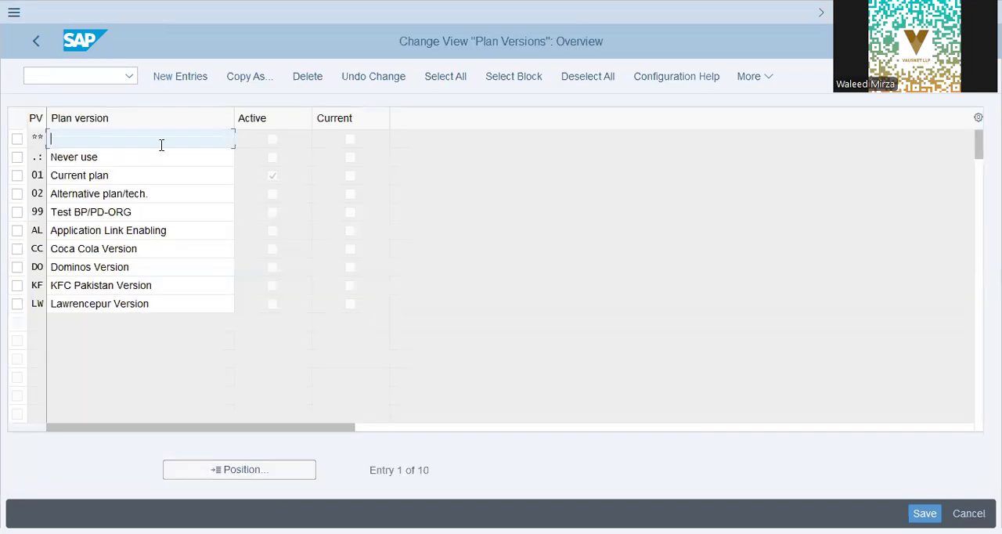
click(125, 177)
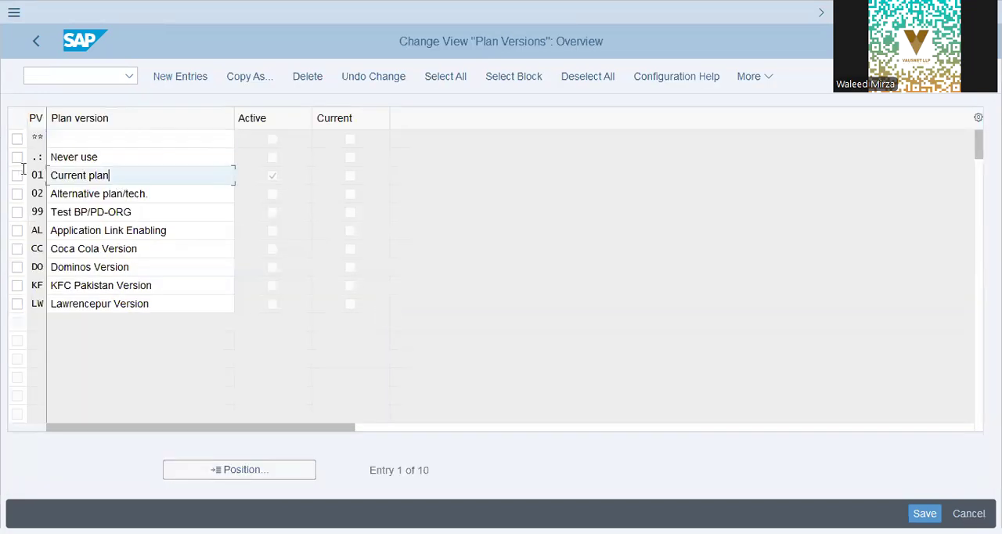
click(36, 40)
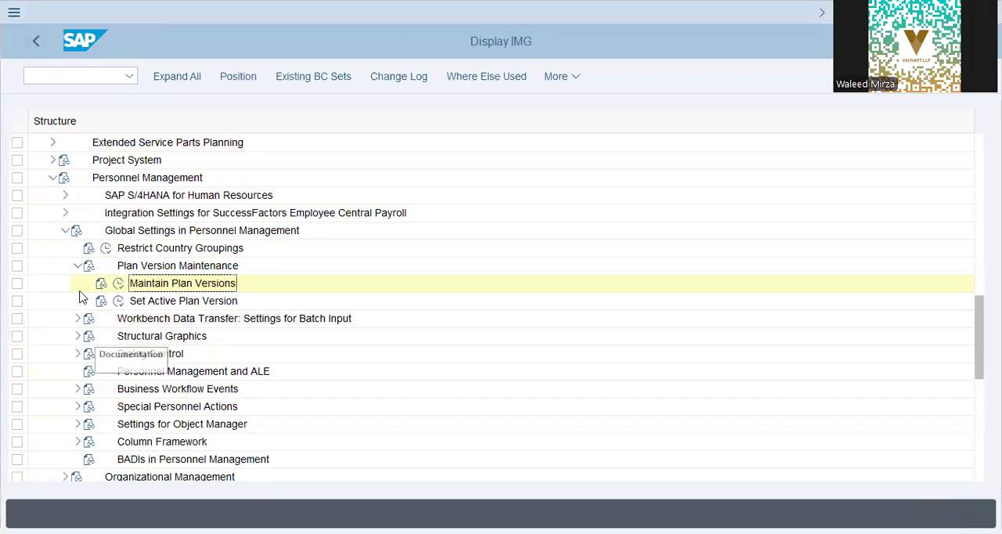
Step: Collapse Plan Version Maintenance and the Global Settings node, and expand Basic Settings under Organizational Management
click(77, 265)
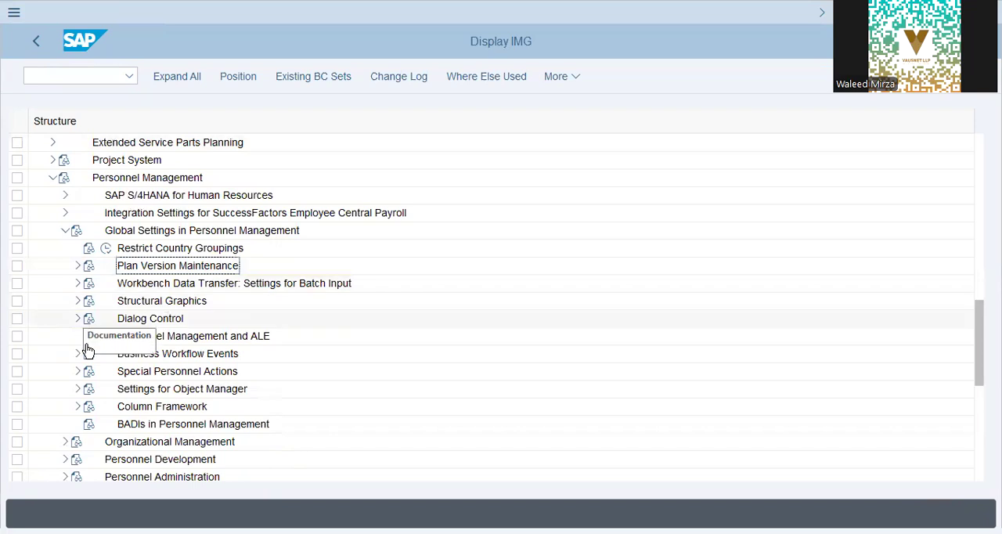
click(65, 232)
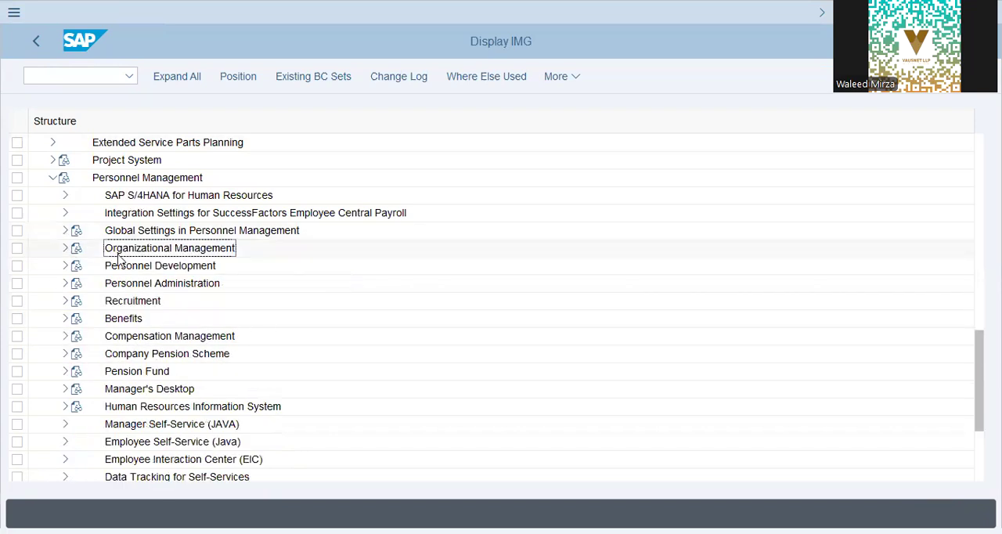
click(65, 249)
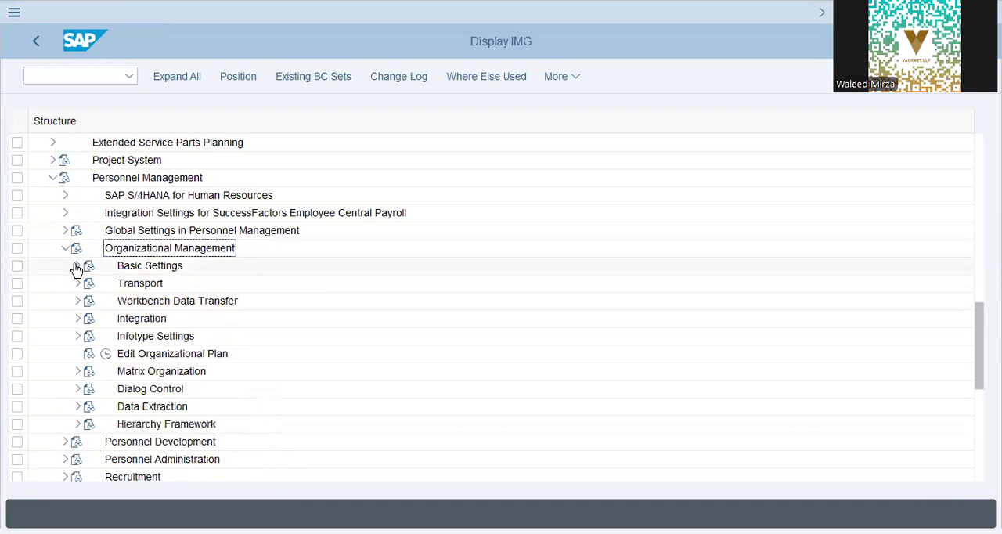
click(78, 266)
click(157, 284)
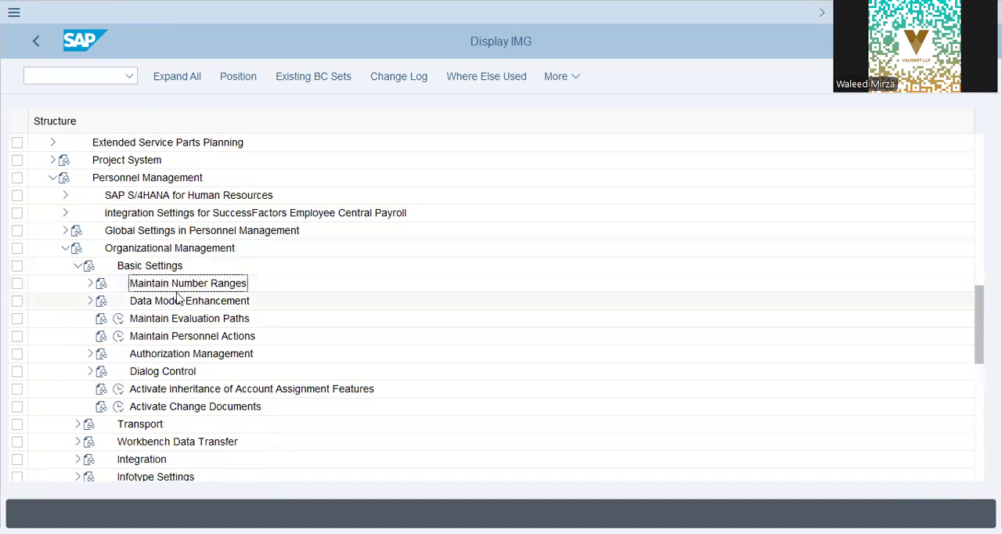
Step: View the Set Up Number Assignment for All Plan Versions activity under Maintain Number Ranges and return to the IMG
click(89, 283)
click(191, 302)
click(131, 301)
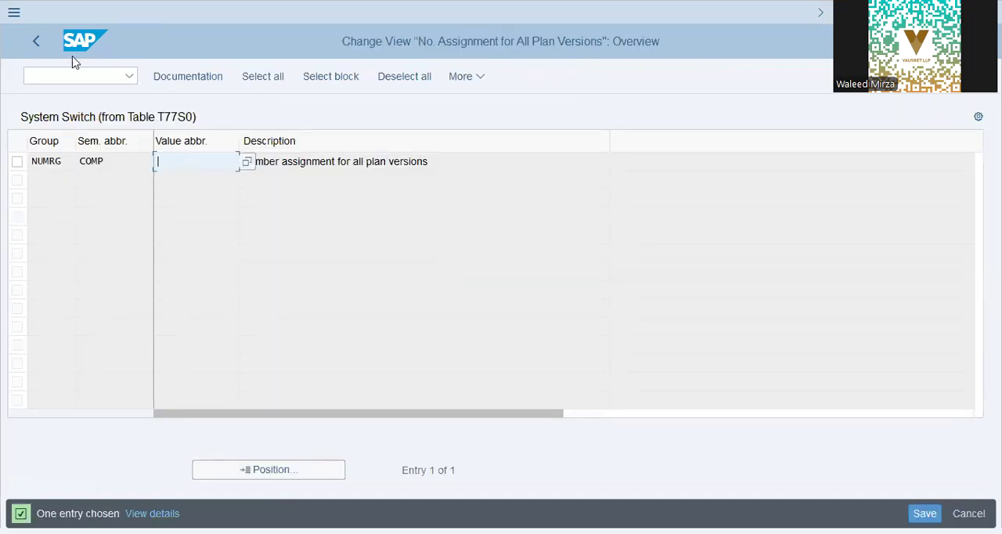
click(30, 38)
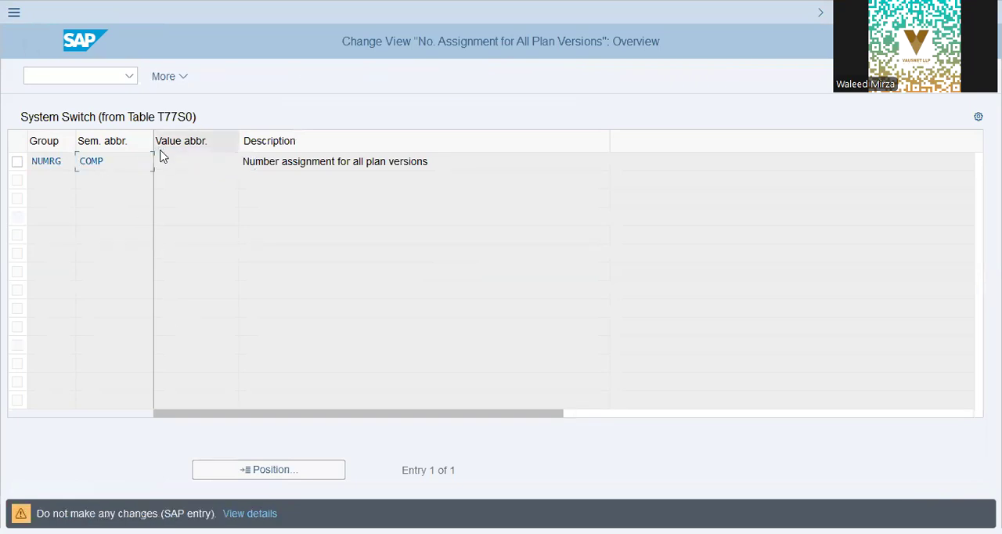
key(Return)
Step: Open the Maintain Number Ranges activity and go to number range maintenance for subgroup $$$$
click(377, 368)
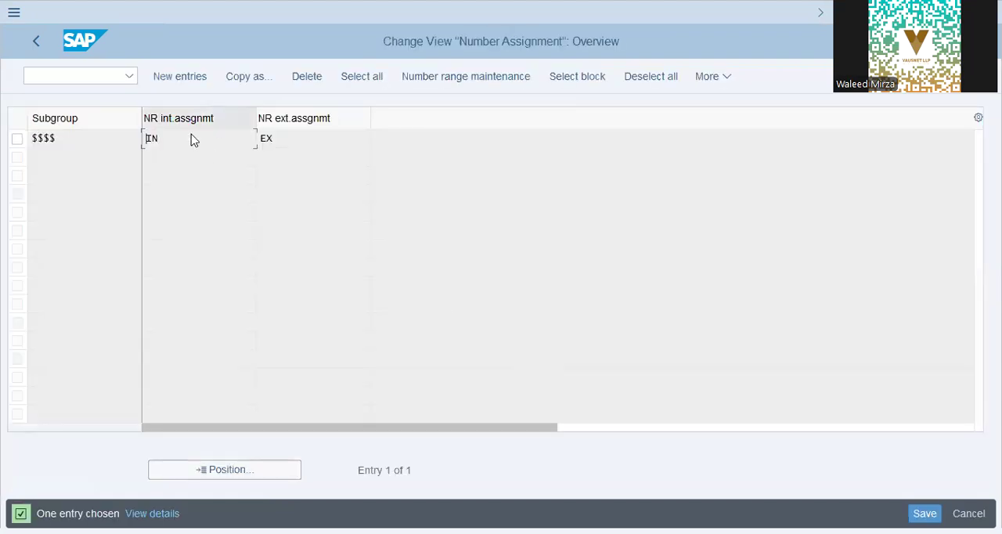
click(193, 140)
click(294, 144)
click(452, 79)
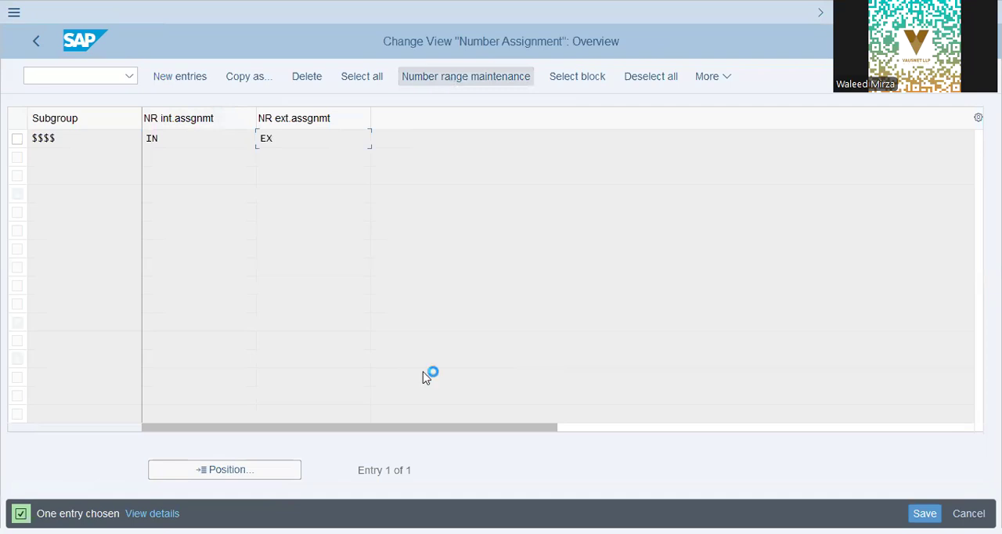
click(18, 140)
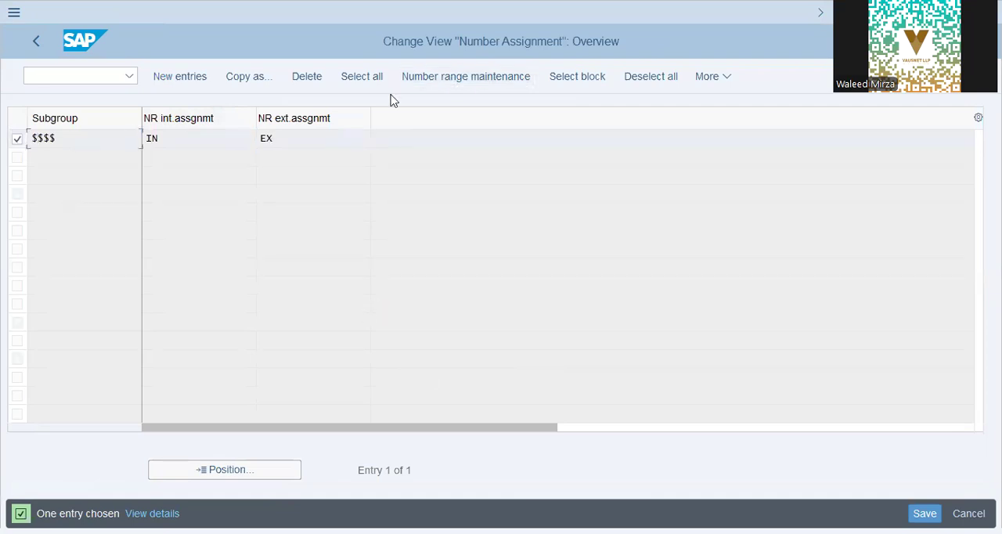
click(435, 75)
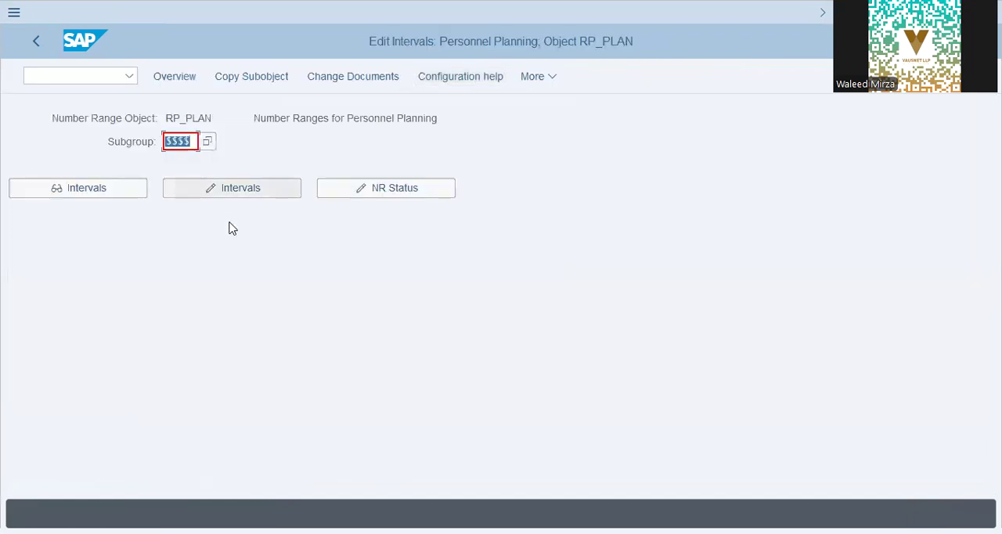
Step: Open the RP_PLAN intervals for editing, examine the IN interval's range limits and number status, and leave the interval list
click(225, 191)
click(295, 154)
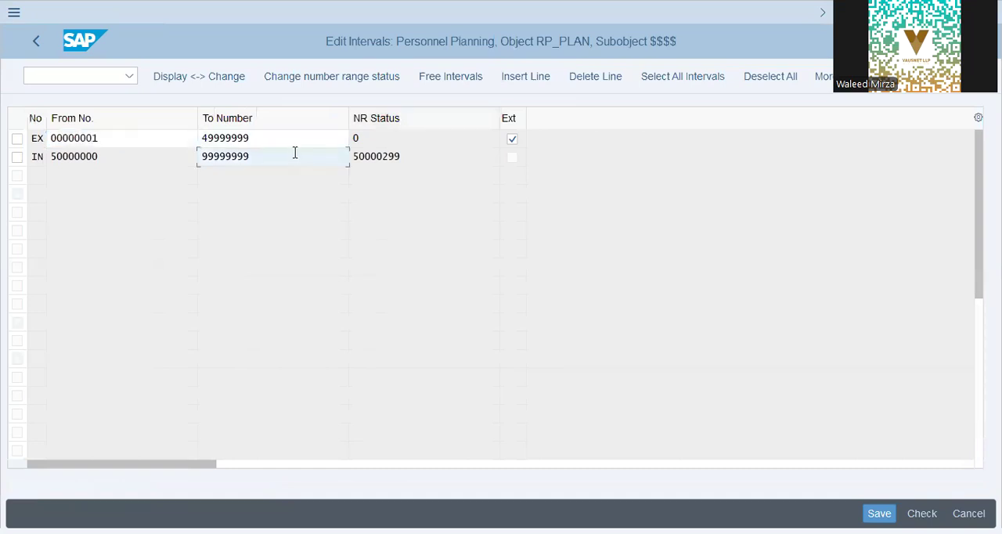
key(shift+Tab)
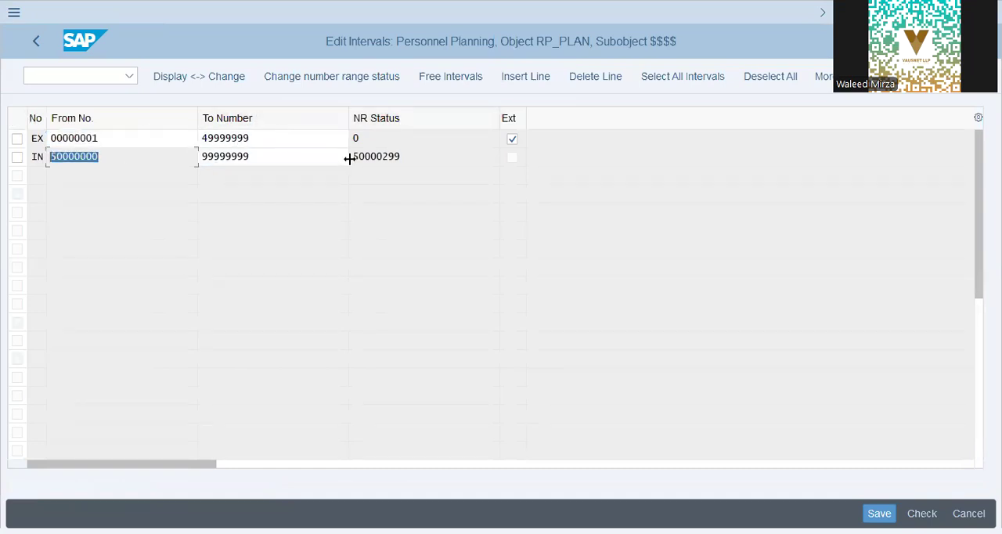
click(431, 156)
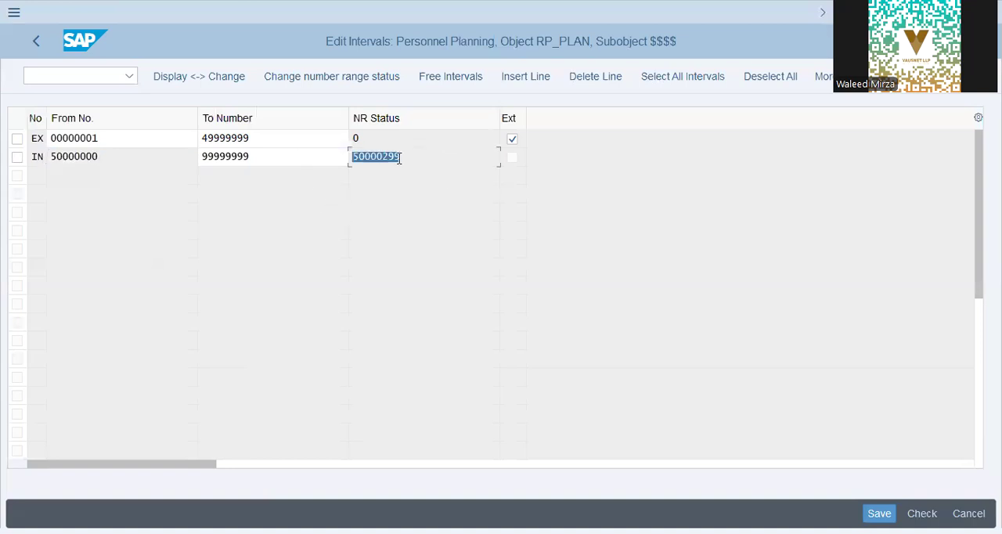
click(36, 46)
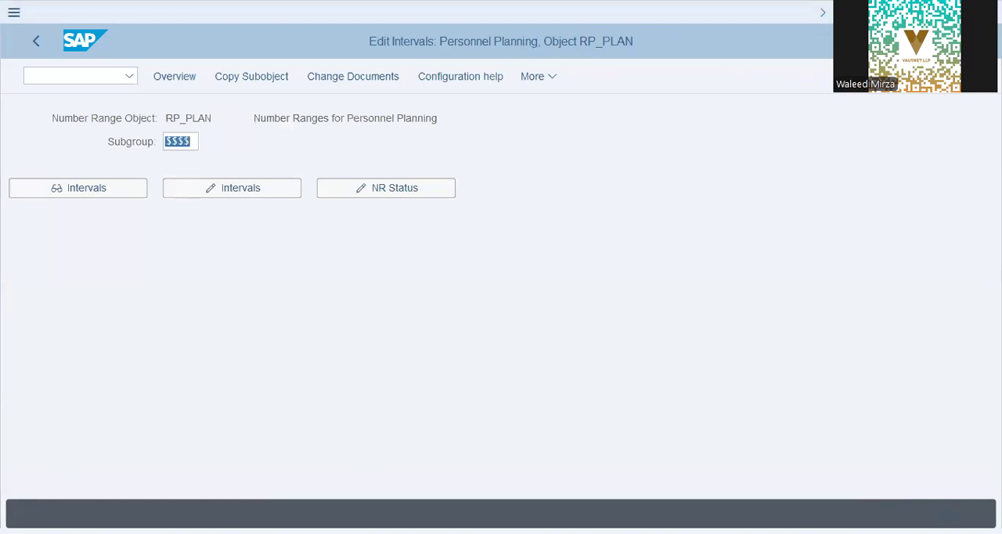
Step: Start transaction SM30 and choose table T582A for maintenance
click(87, 79)
text(/n sm30)
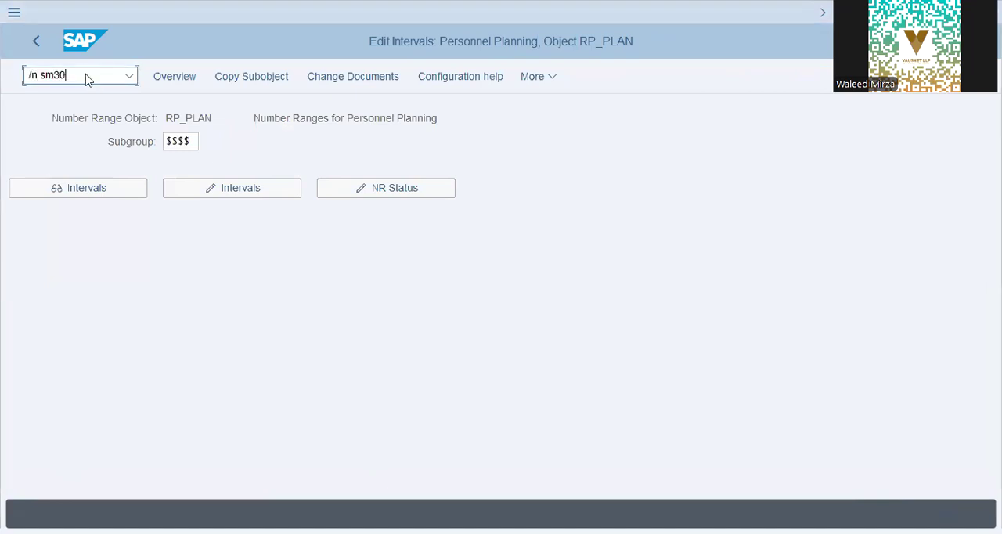
key(Return)
text(t)
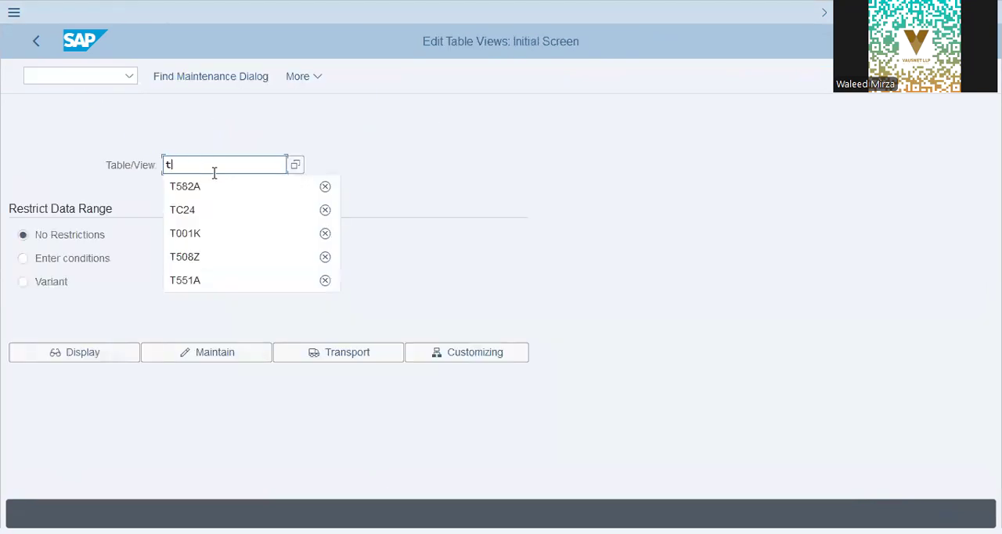
click(216, 180)
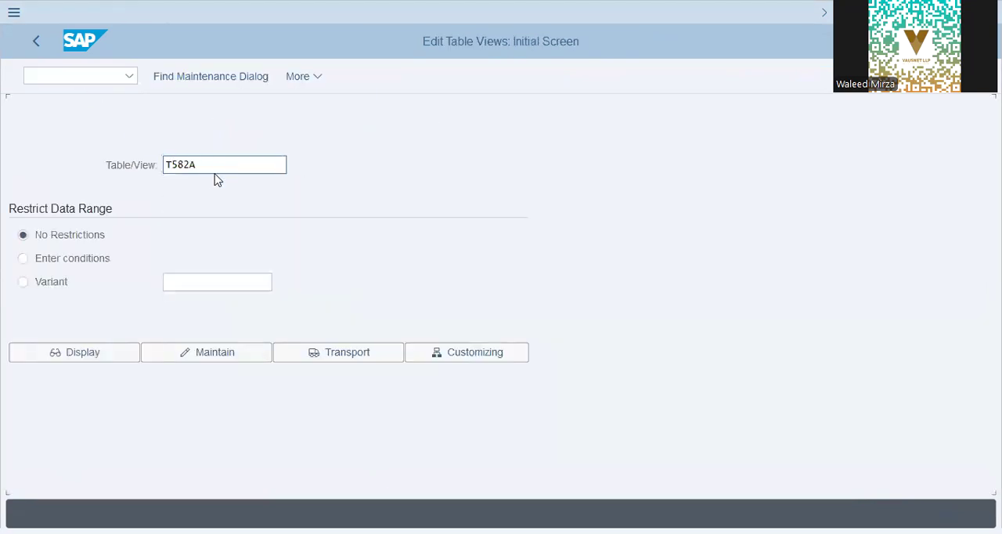
click(256, 347)
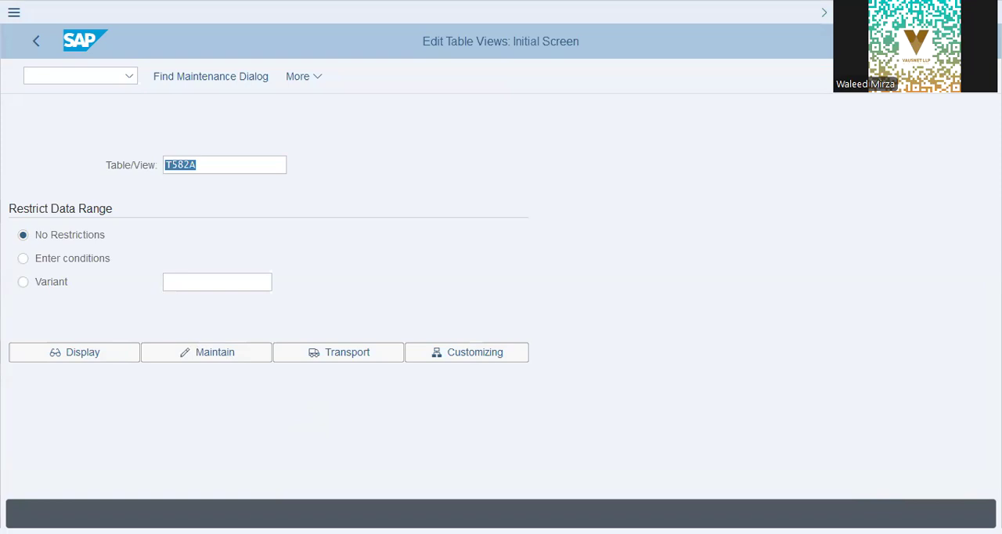
Step: Set the table to T777I, find its maintenance dialog and open the Infotypes overview
click(121, 198)
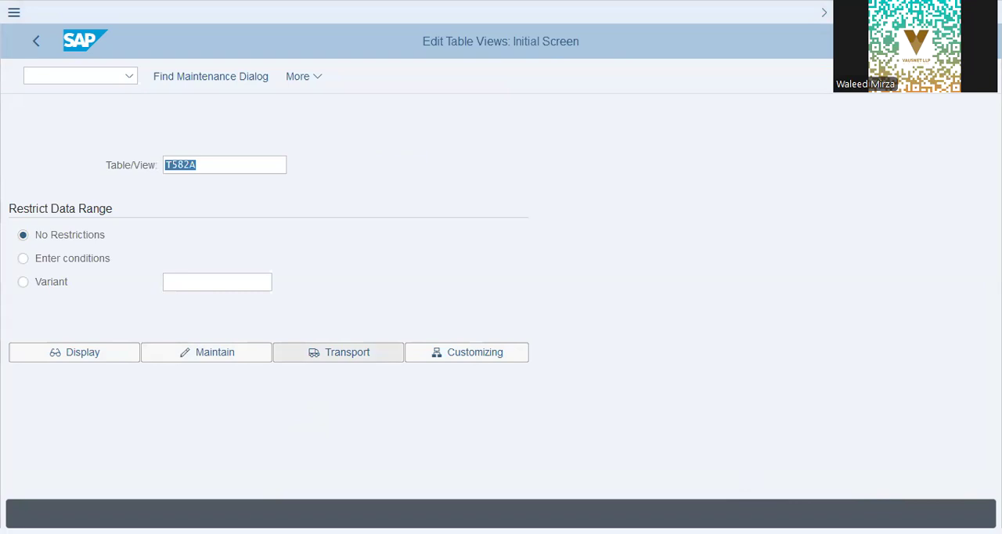
text(T777I)
key(Left)
key(Left)
key(Left)
key(Left)
key(Left)
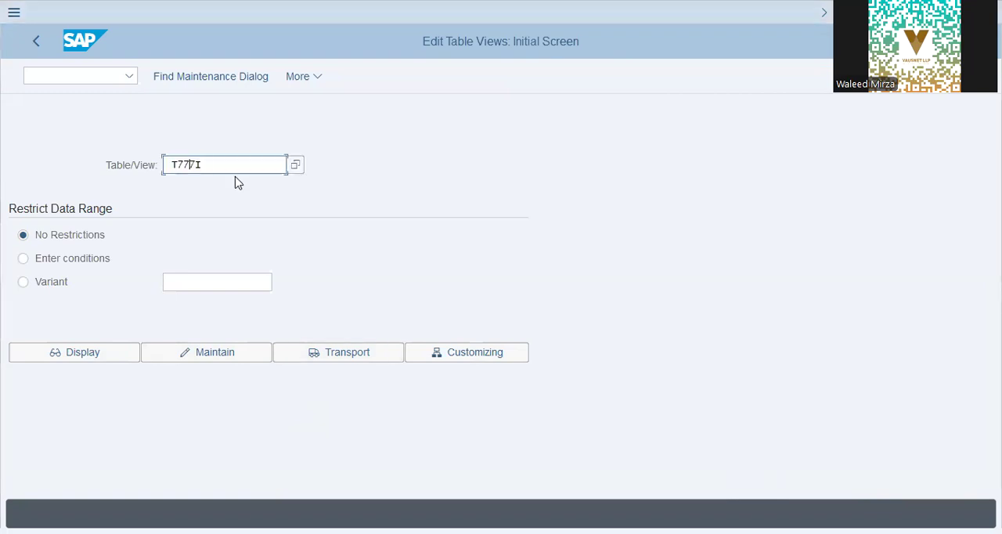
key(BackSpace)
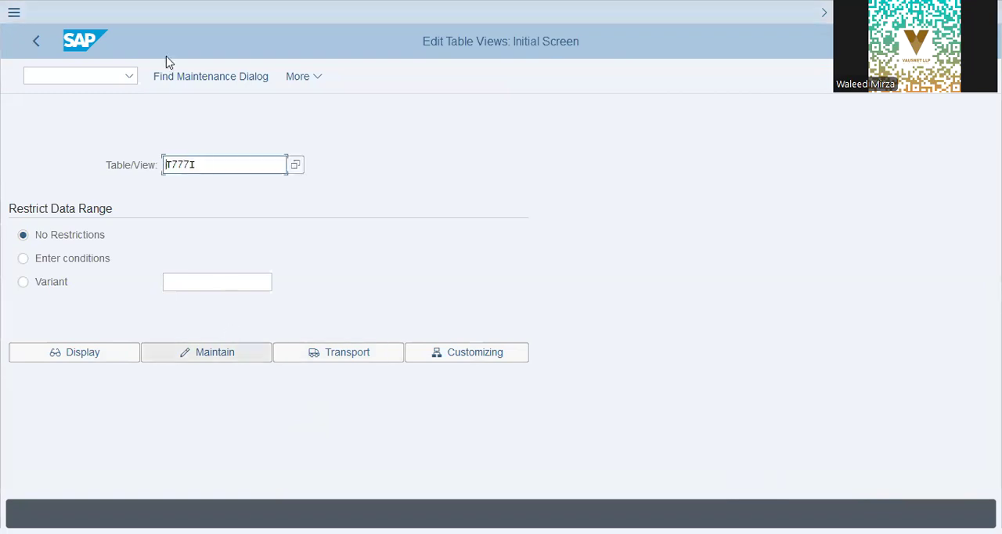
click(185, 78)
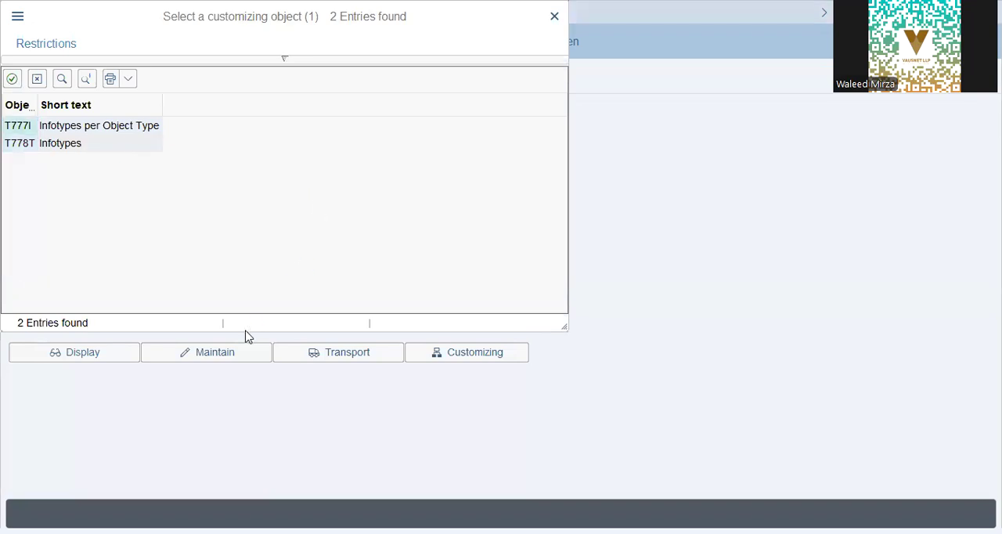
click(206, 233)
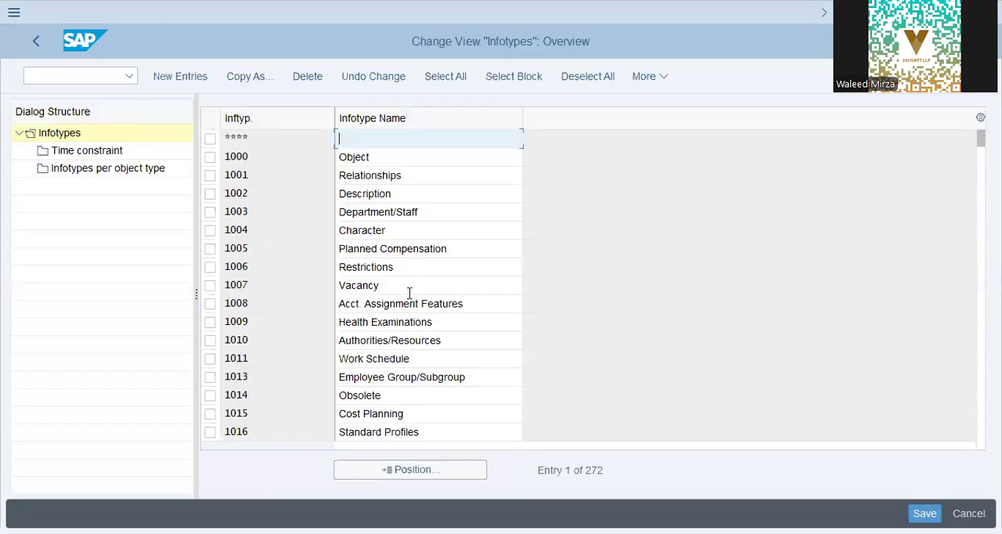
Step: Go through the infotype list, examining entries such as Restrictions, Vacancy, Obsolete and Cost Planning
click(307, 285)
click(429, 267)
click(402, 291)
click(426, 395)
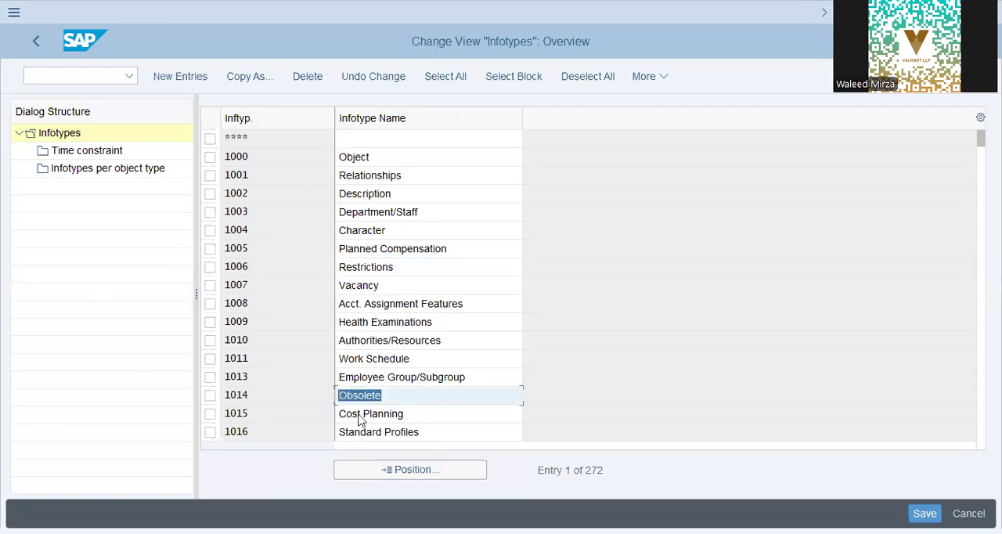
click(415, 414)
double_click(360, 285)
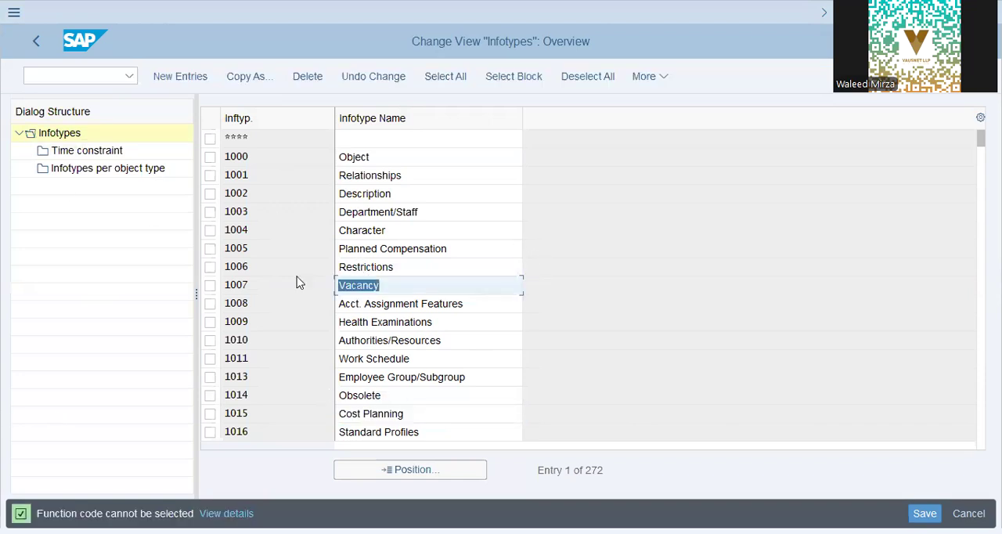
Step: Select infotype 1007 Vacancy and examine its time constraint entries per object type
click(210, 285)
click(43, 134)
click(76, 153)
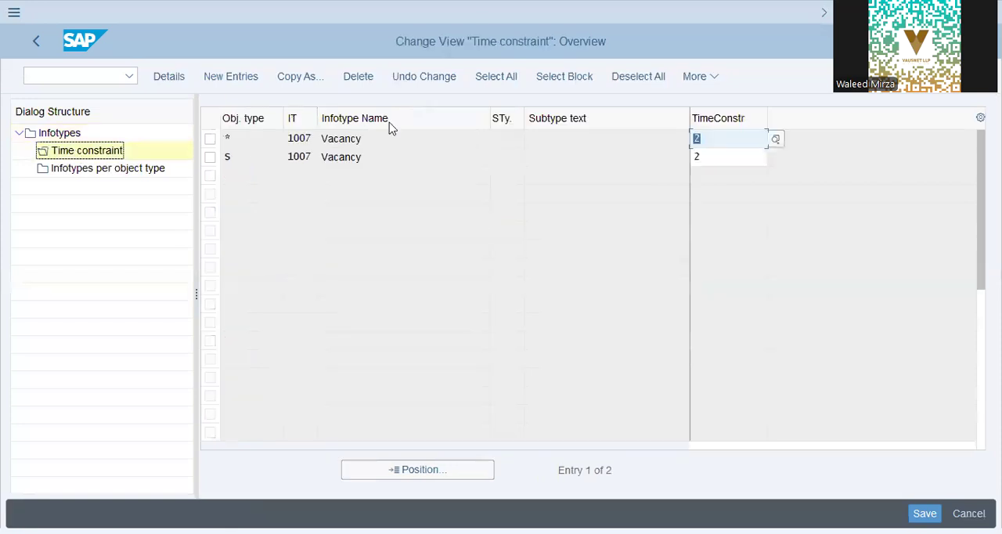
click(393, 137)
click(732, 137)
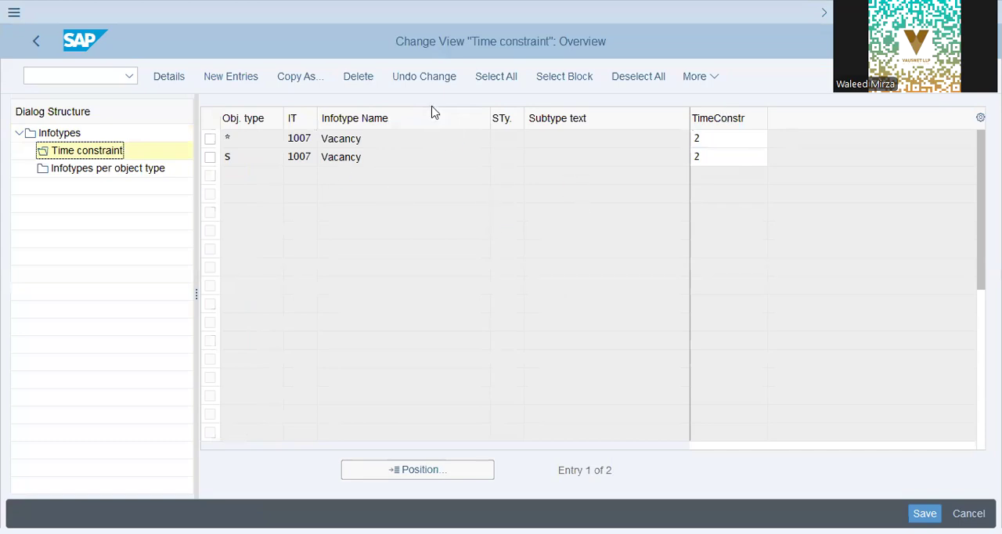
key(Escape)
Step: Examine which object types infotype 1007 Vacancy is assigned to, then return to the infotype overview
click(109, 167)
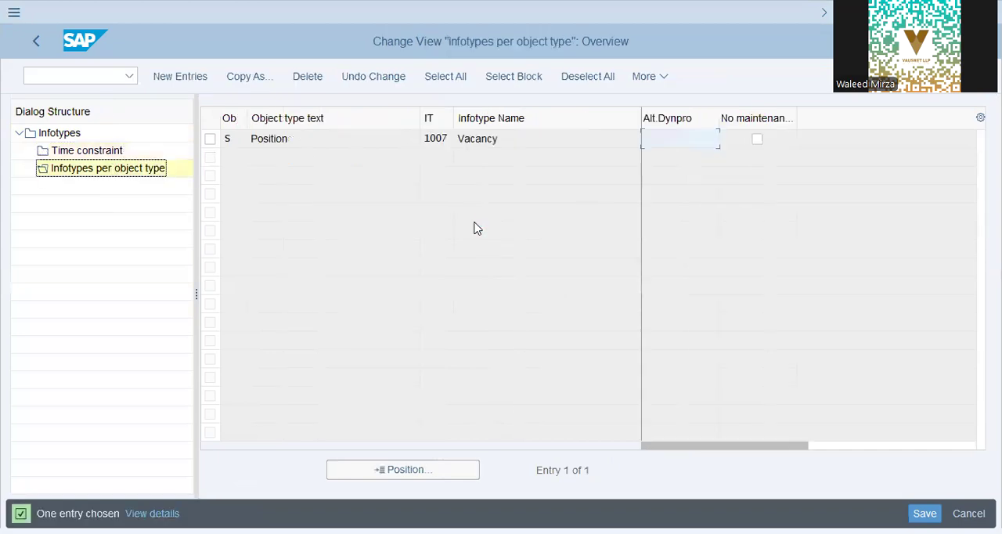
click(531, 133)
click(331, 147)
click(37, 43)
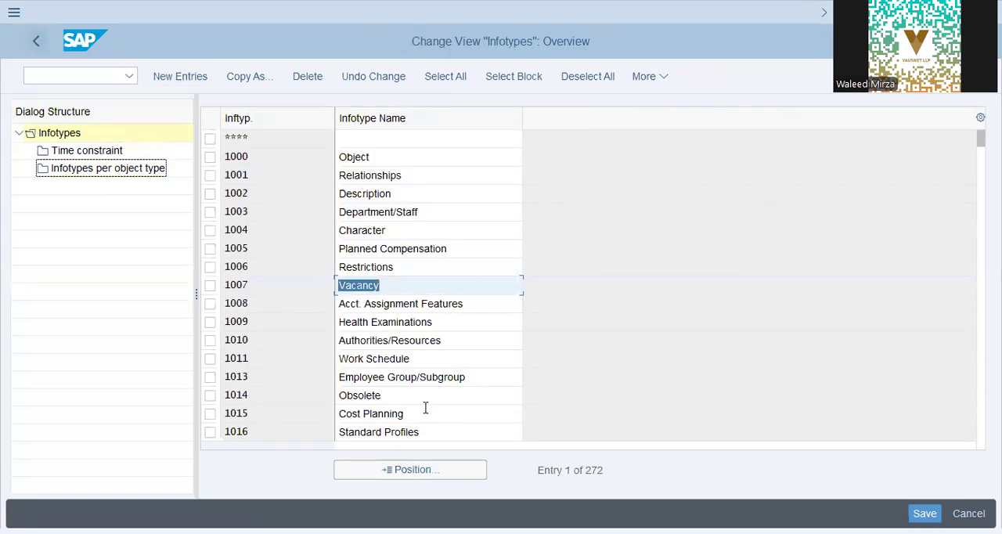
Step: Select infotype 1034 Name Format further down the list and examine its time constraint details
key(Page_Down)
click(403, 377)
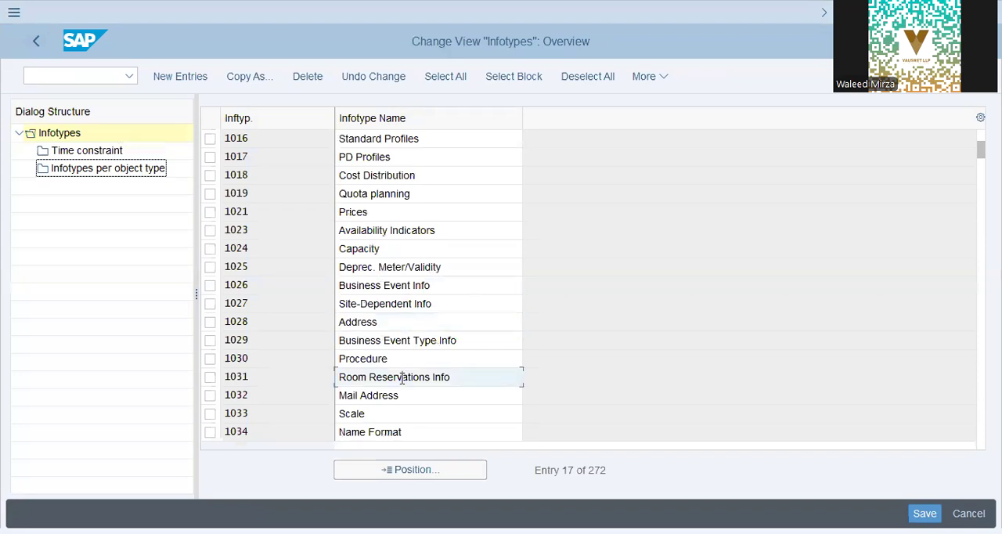
key(Down)
key(Down)
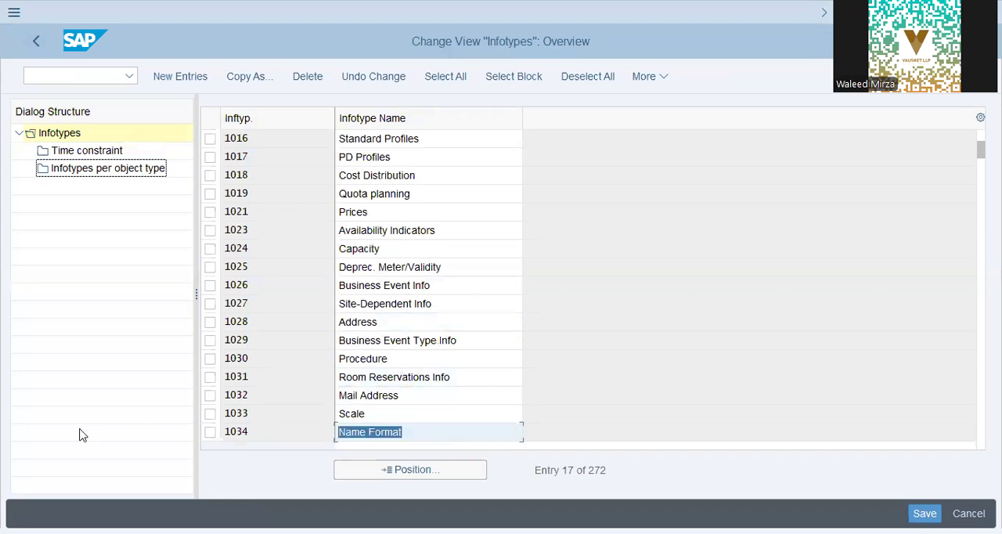
click(211, 433)
click(94, 153)
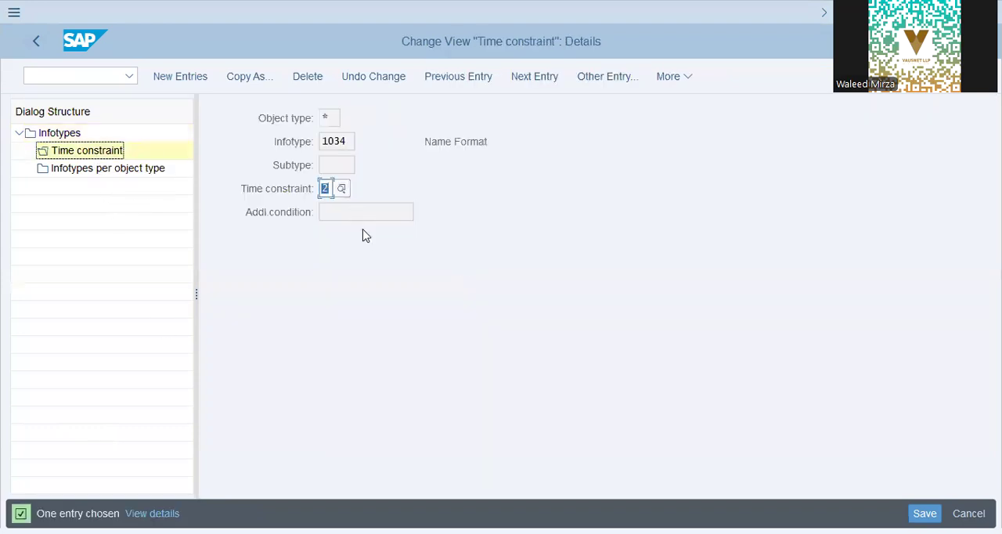
click(359, 211)
click(348, 144)
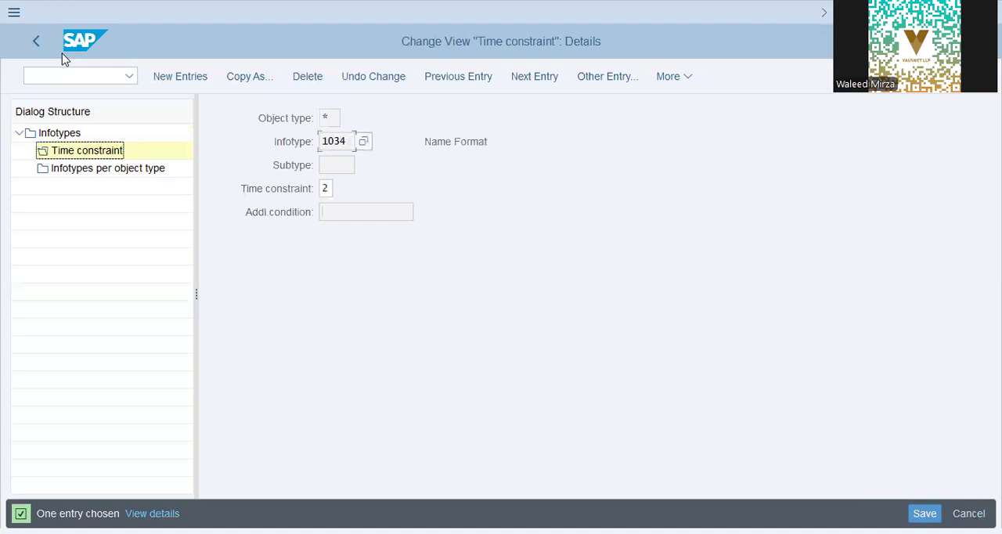
Step: Leave the Name Format time constraint and the infotype overview, returning to the view cluster initial screen
click(36, 42)
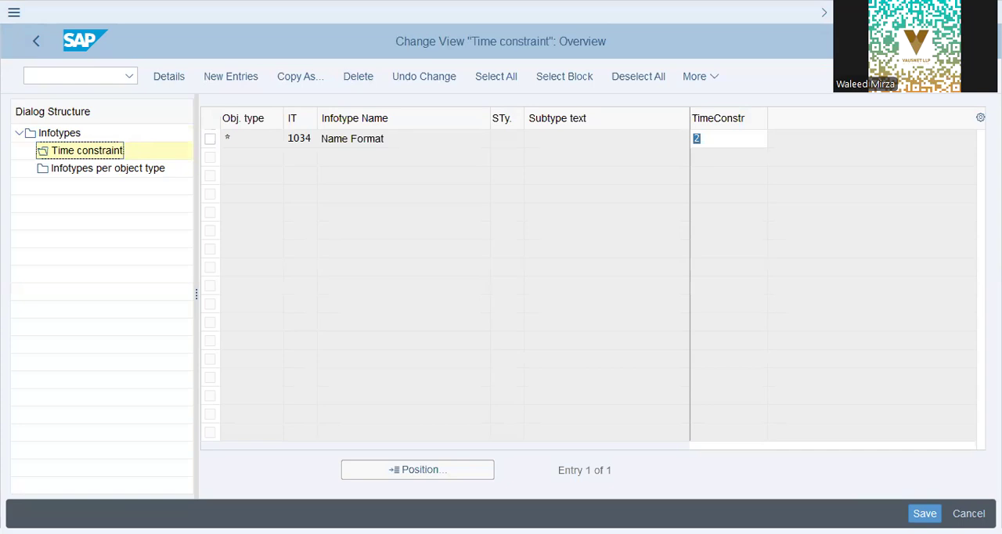
click(36, 45)
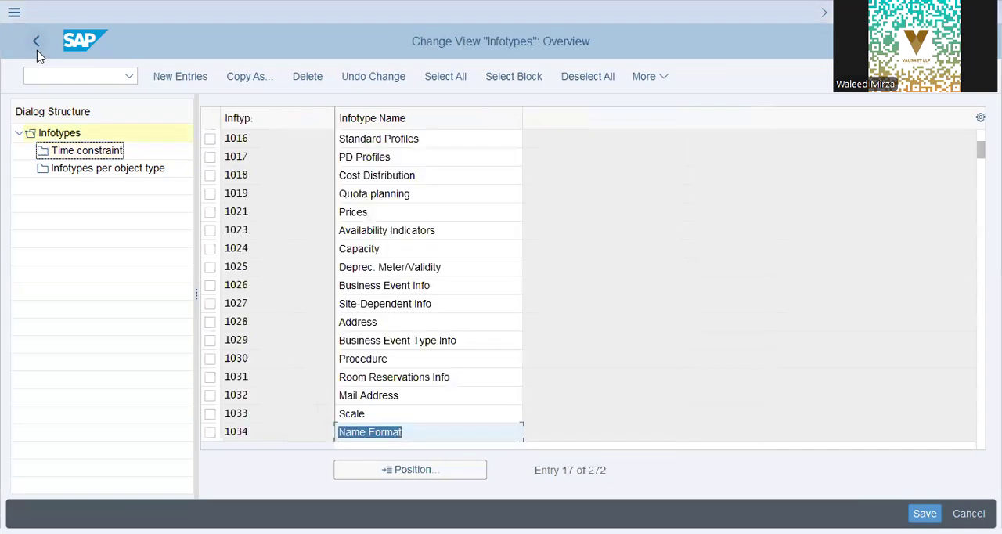
click(36, 41)
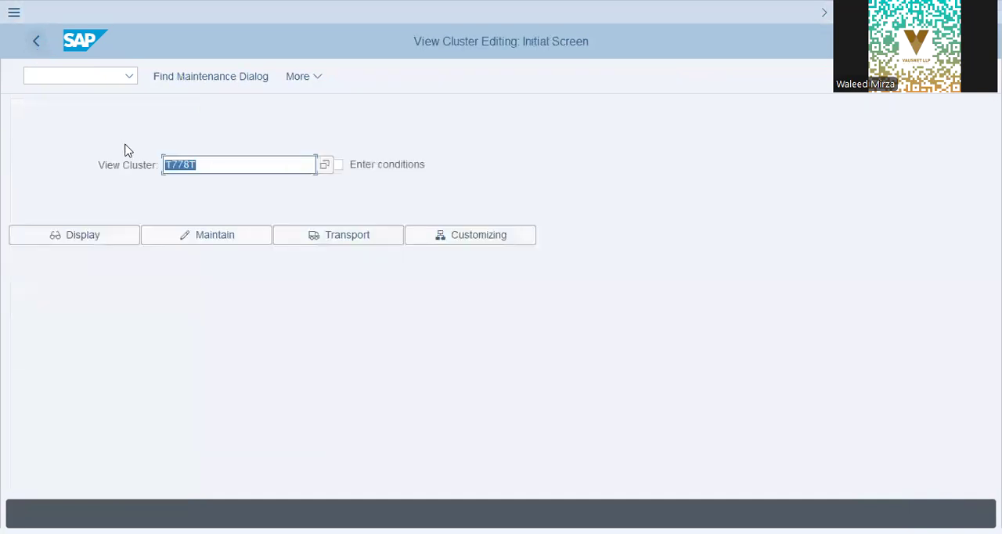